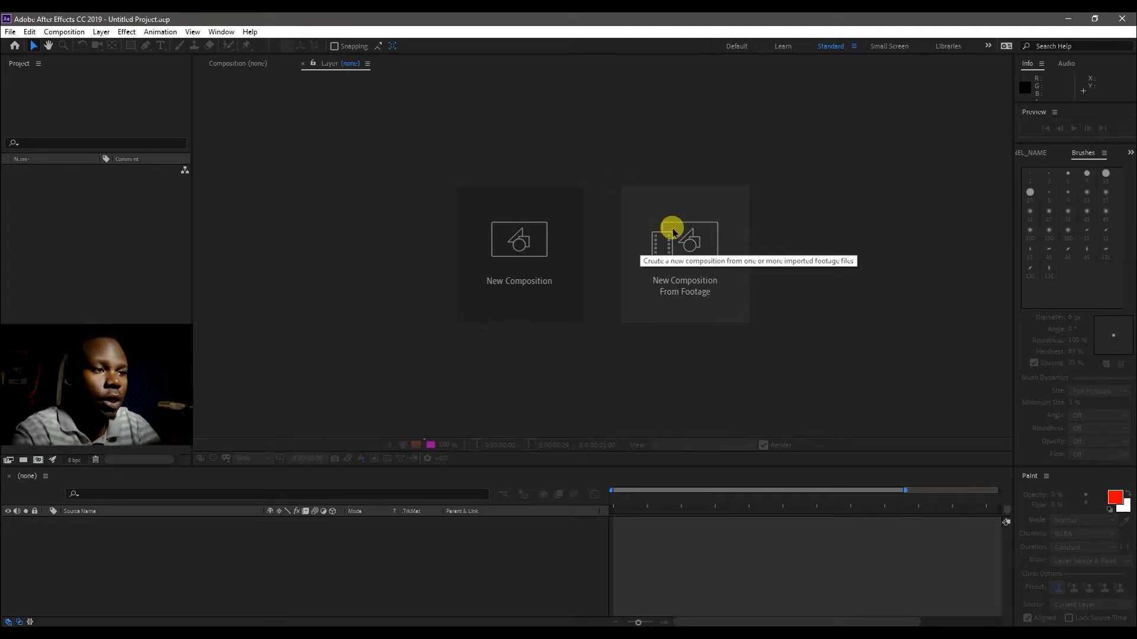
{"action": "left_click", "coordinate": [543, 246]}
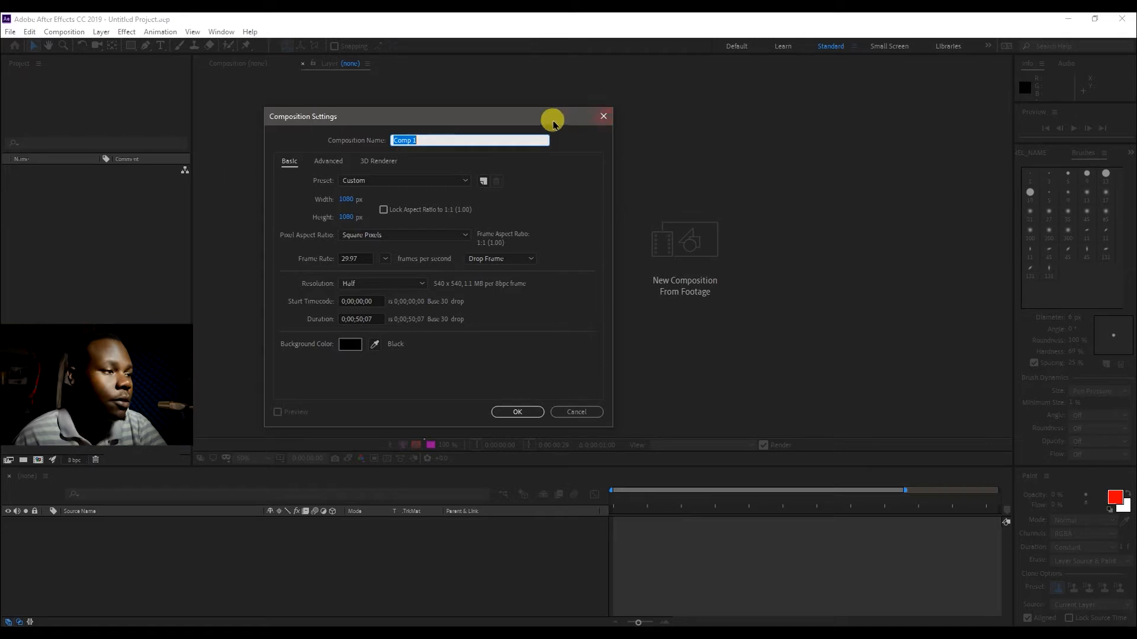
{"action": "left_click", "coordinate": [603, 116]}
{"action": "left_click", "coordinate": [680, 250]}
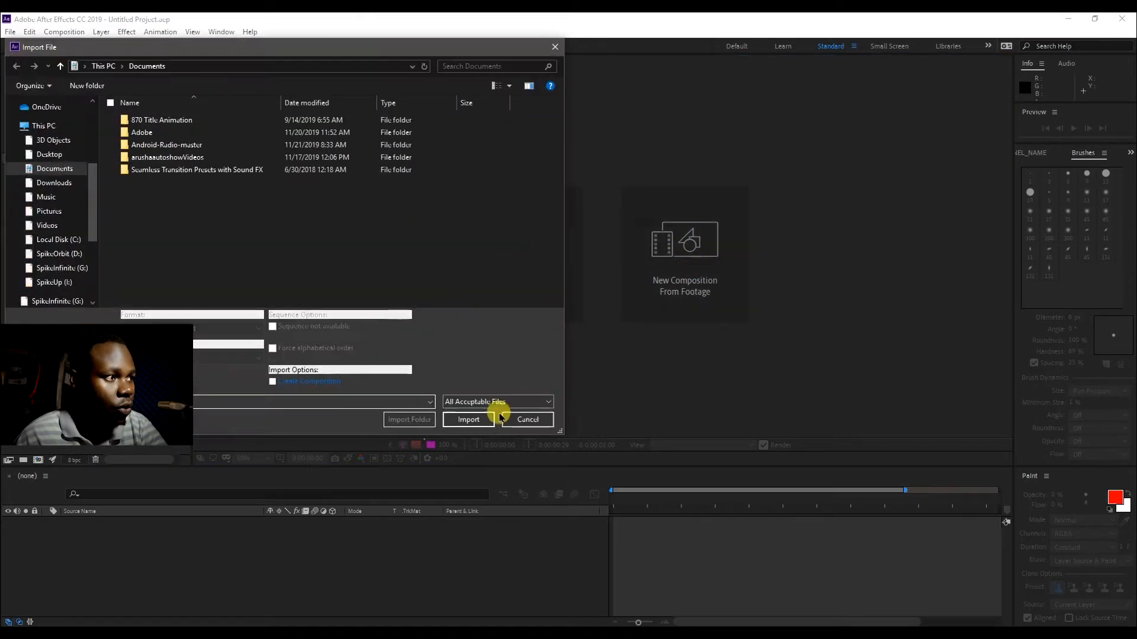
{"action": "left_click", "coordinate": [528, 422]}
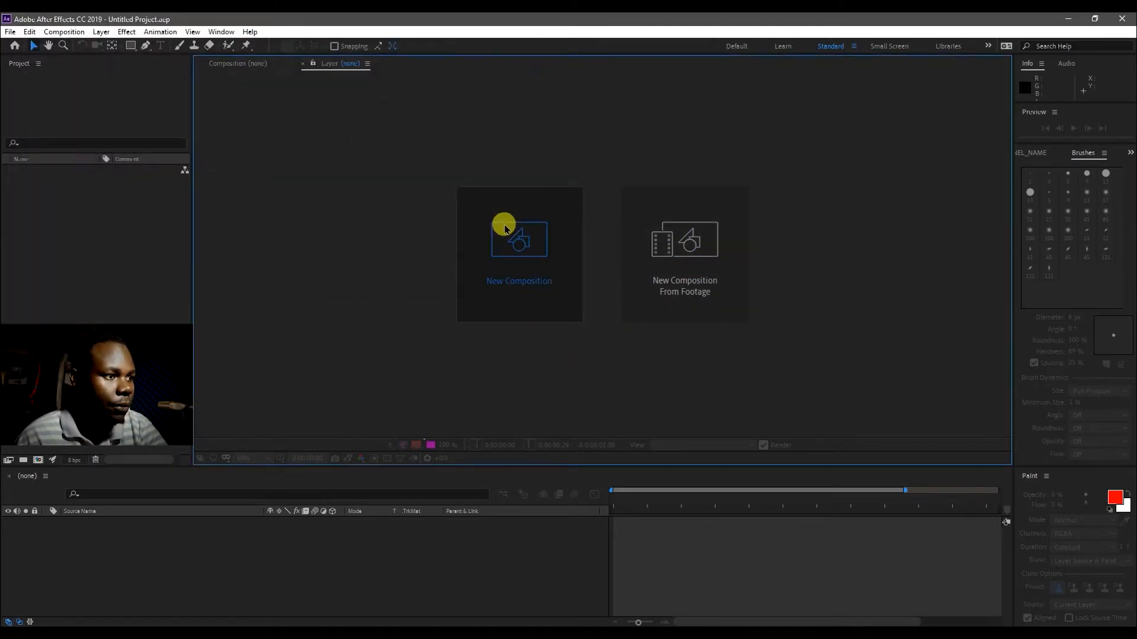
Step: Start a new composition and name it Lowerthirds
{"action": "left_click", "coordinate": [505, 225]}
{"action": "left_click_drag", "start_coordinate": [564, 118], "coordinate": [576, 109]}
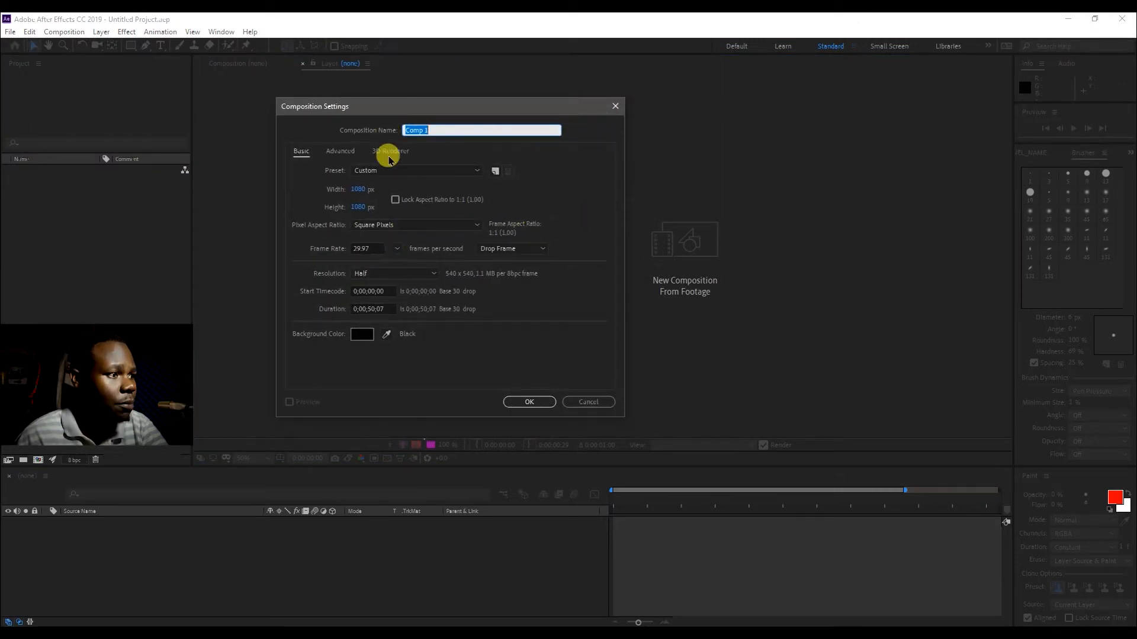
{"action": "left_click", "coordinate": [448, 128]}
{"action": "left_click_drag", "start_coordinate": [448, 126], "coordinate": [377, 144]}
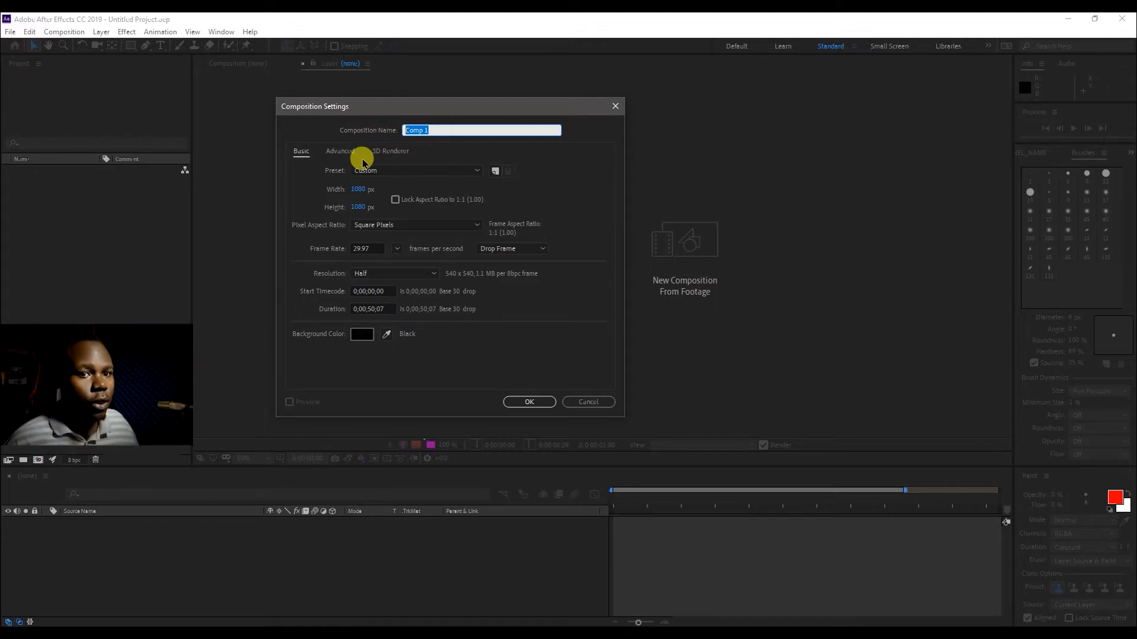
{"action": "key", "text": "BackSpace"}
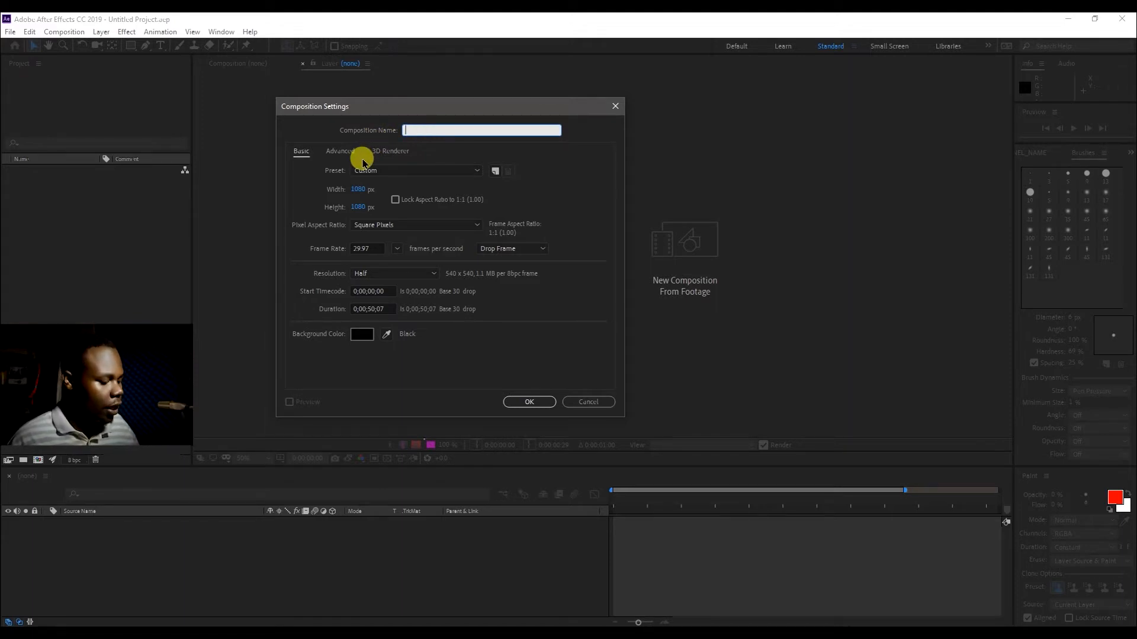
{"action": "type", "text": "Lowerthirds"}
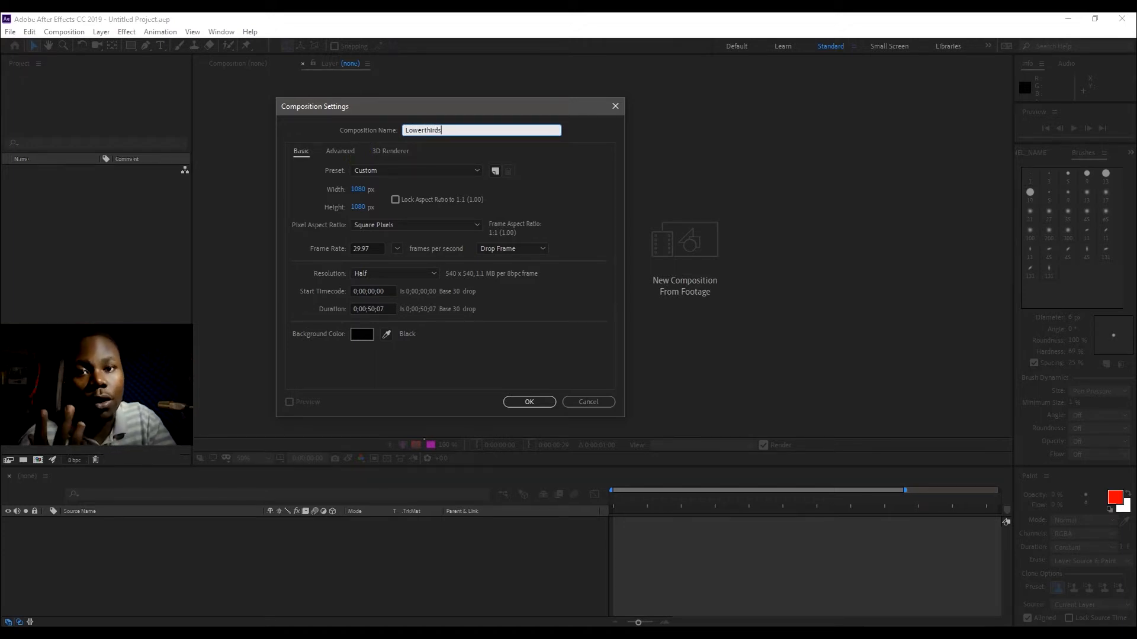
Step: Set the composition's width to 1920 px
{"action": "left_click", "coordinate": [408, 174]}
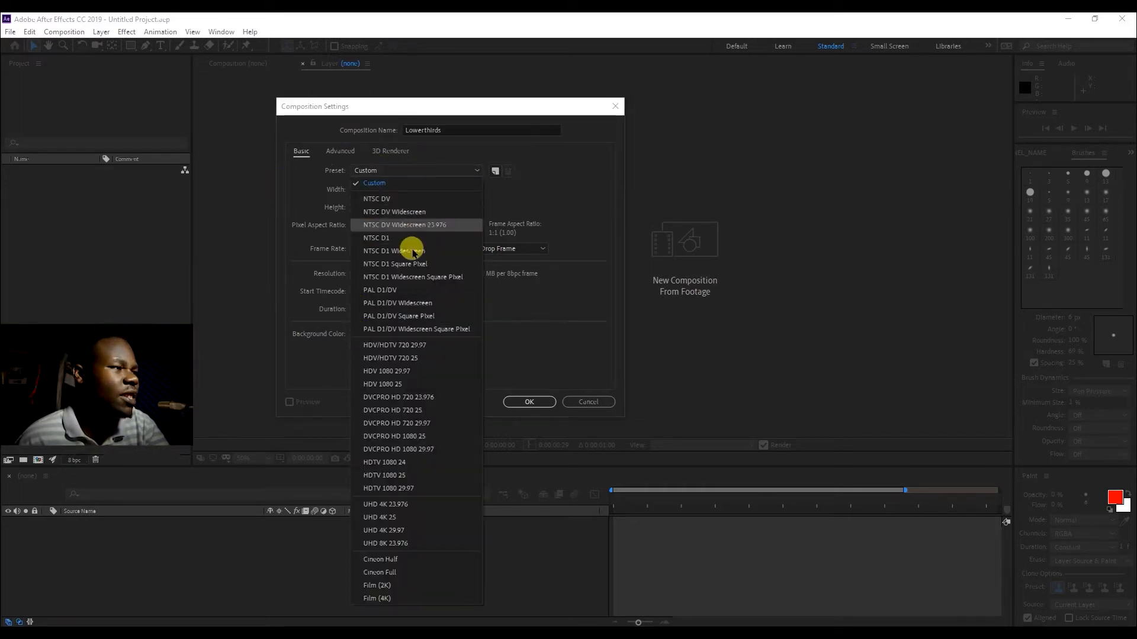
{"action": "left_click", "coordinate": [564, 194]}
{"action": "left_click", "coordinate": [363, 190]}
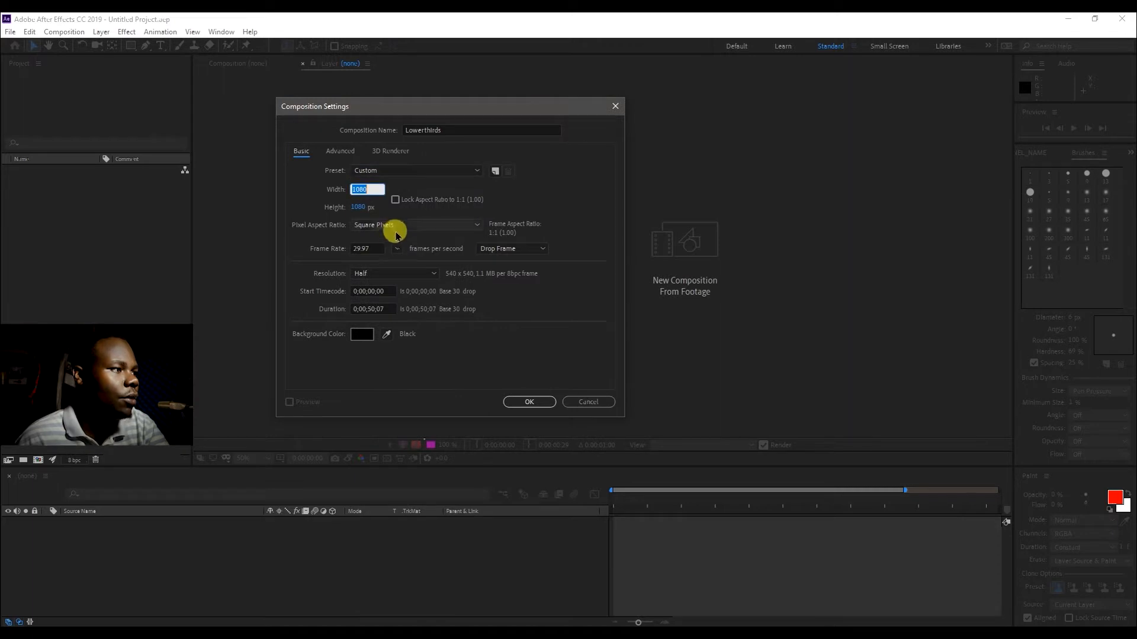
{"action": "type", "text": "1920"}
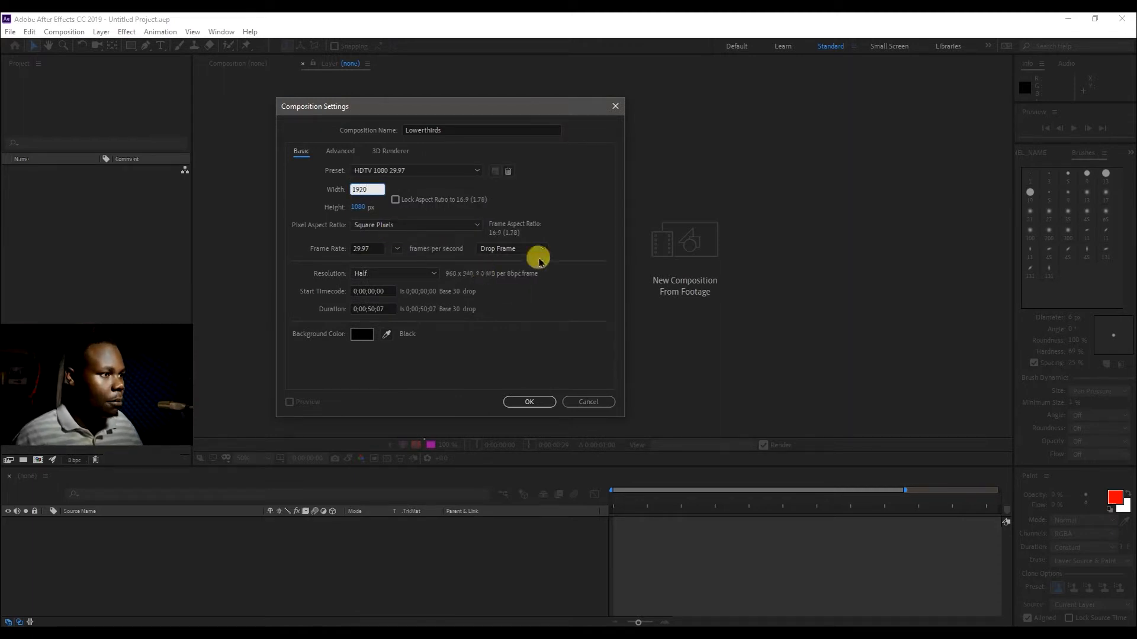
{"action": "left_click", "coordinate": [551, 192]}
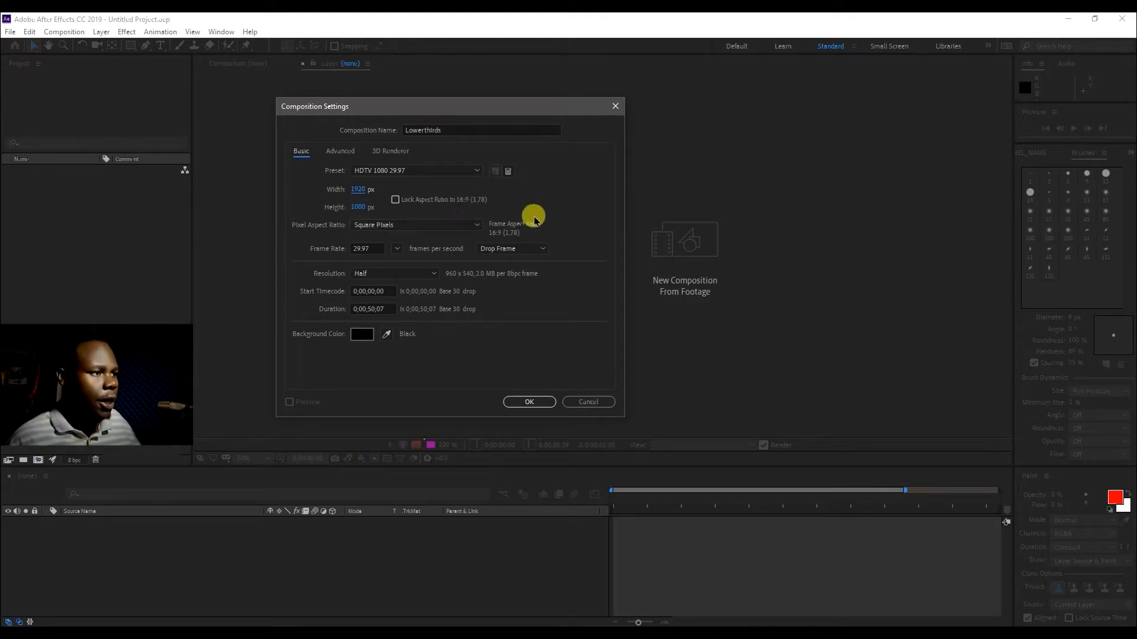
Step: Apply the HDV 1080 25 preset to the composition and set its frame rate to 25 frames per second
{"action": "left_click", "coordinate": [386, 172]}
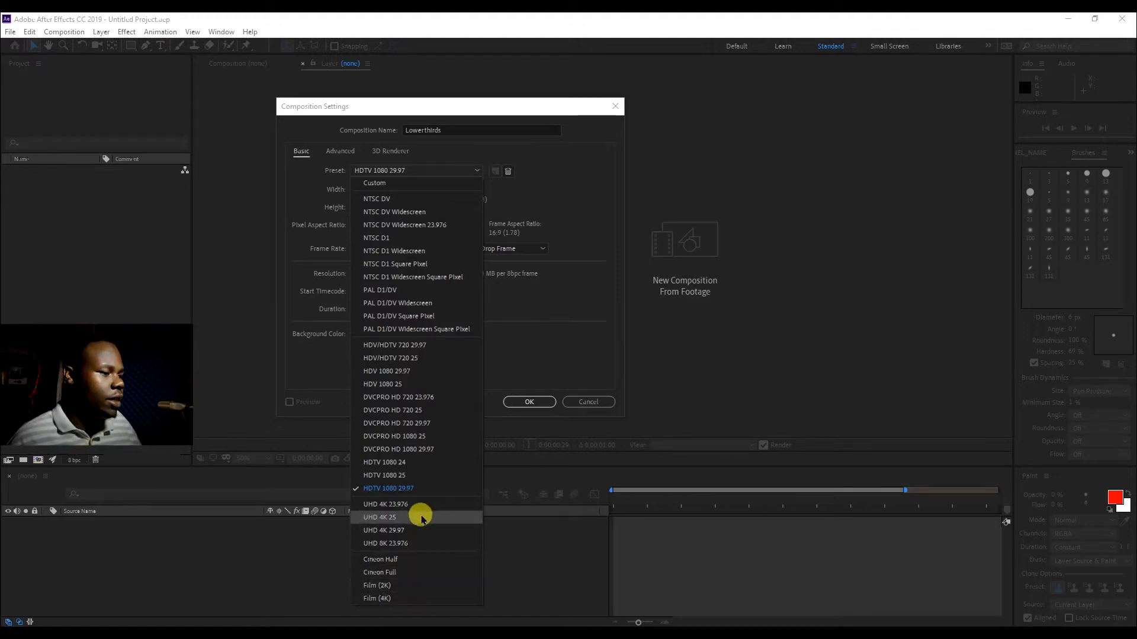
{"action": "left_click", "coordinate": [412, 386]}
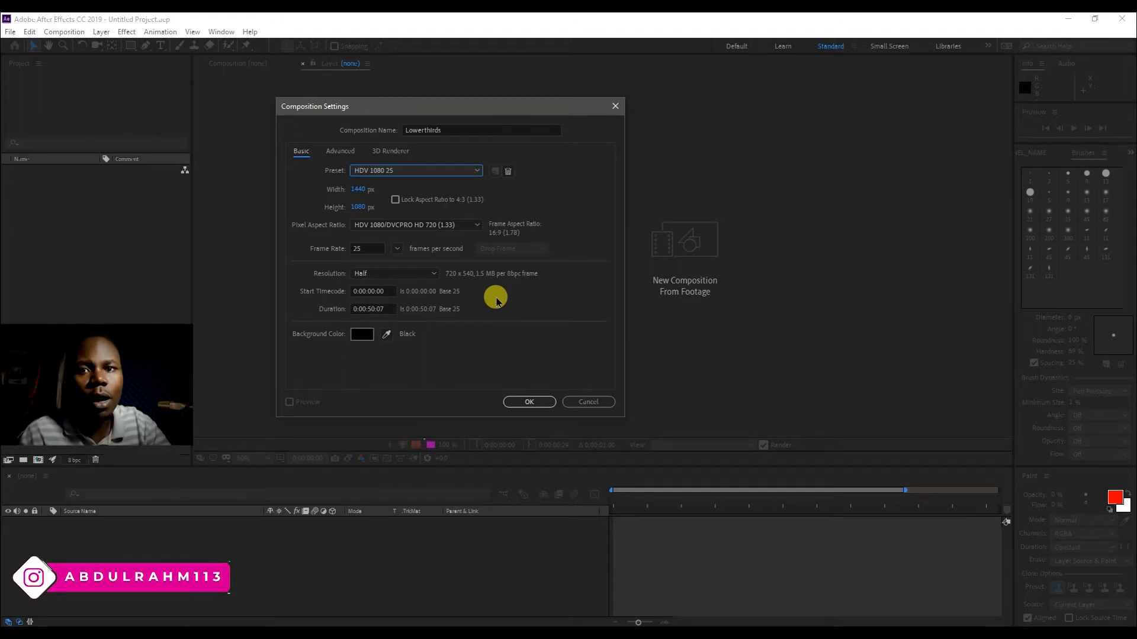
{"action": "left_click", "coordinate": [374, 247]}
{"action": "type", "text": "2"}
{"action": "left_click_drag", "start_coordinate": [370, 248], "coordinate": [315, 245]}
{"action": "type", "text": "30"}
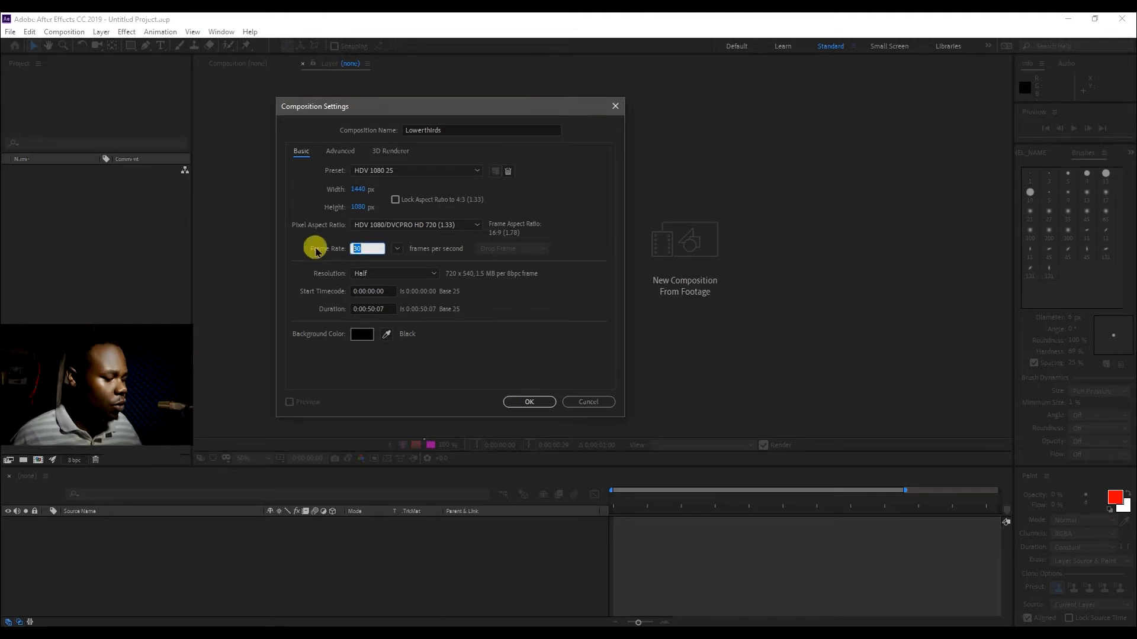
{"action": "type", "text": "25"}
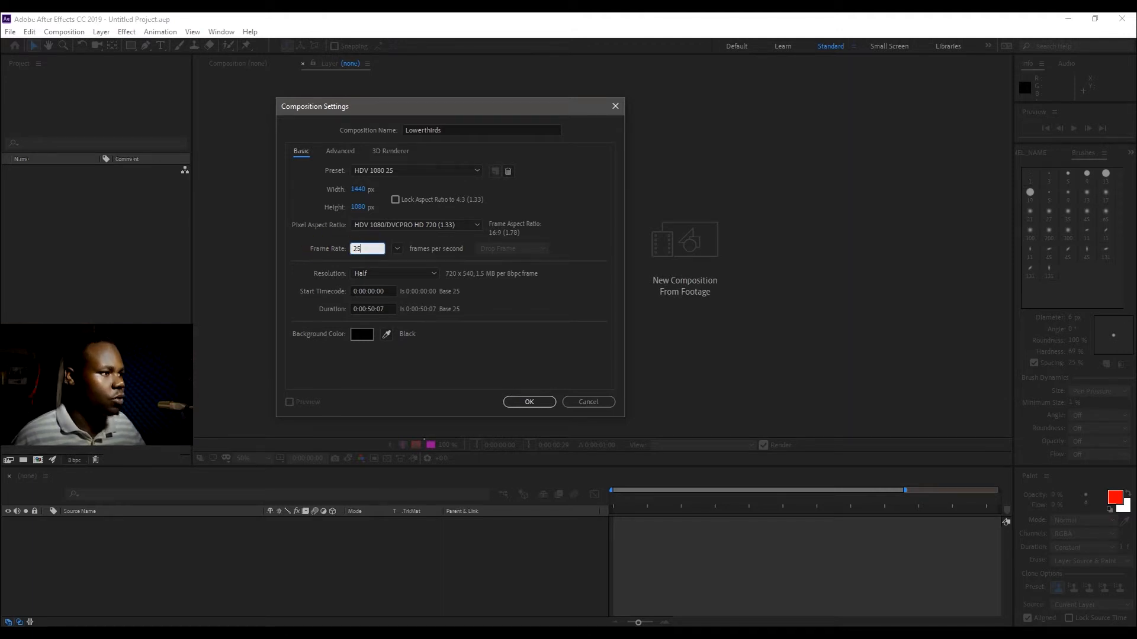
{"action": "left_click", "coordinate": [551, 325]}
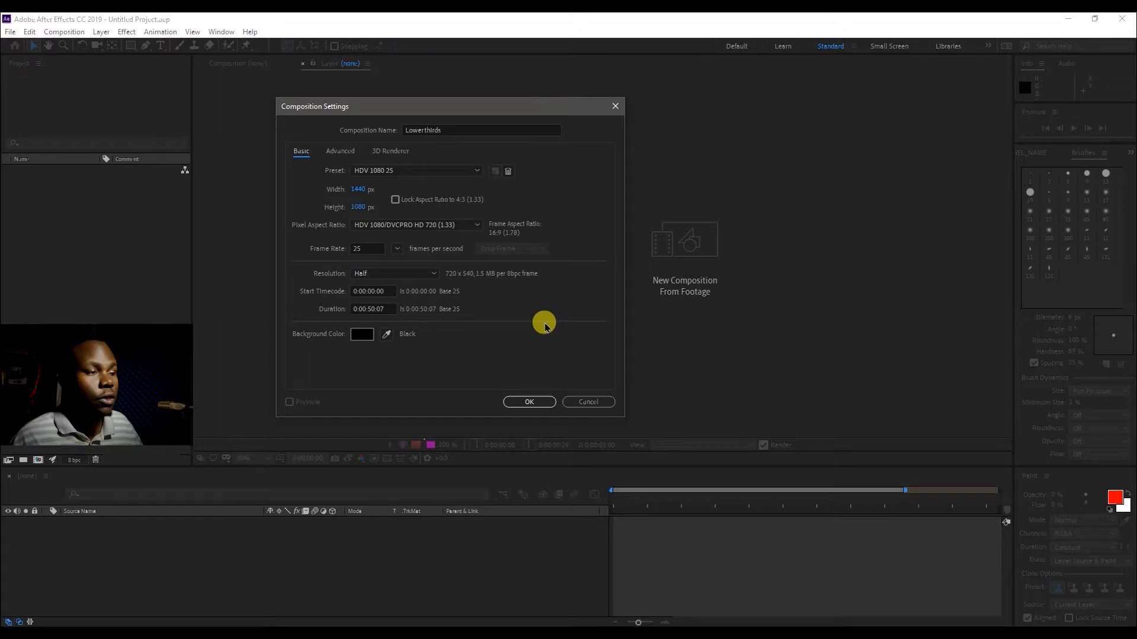
{"action": "left_click", "coordinate": [364, 310]}
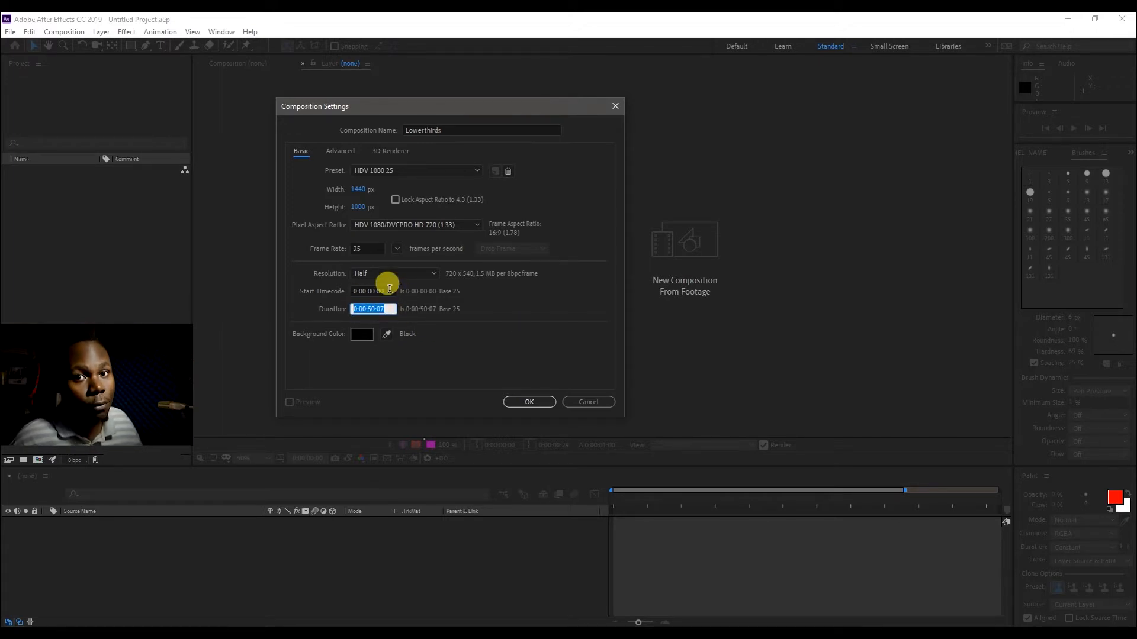
{"action": "left_click", "coordinate": [388, 291]}
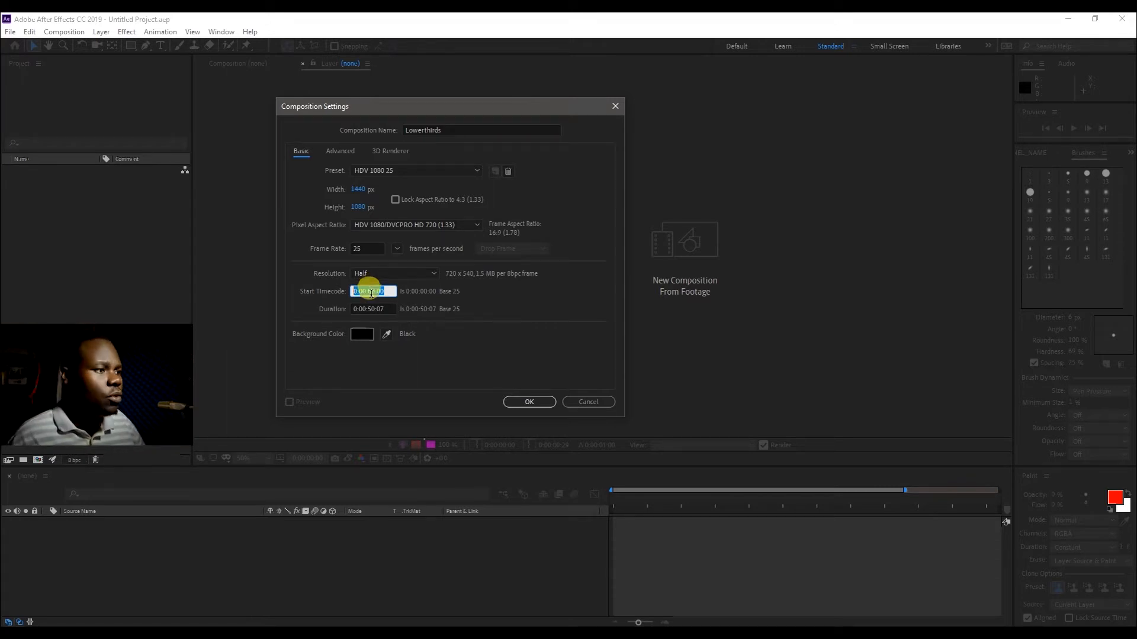
{"action": "left_click", "coordinate": [371, 307]}
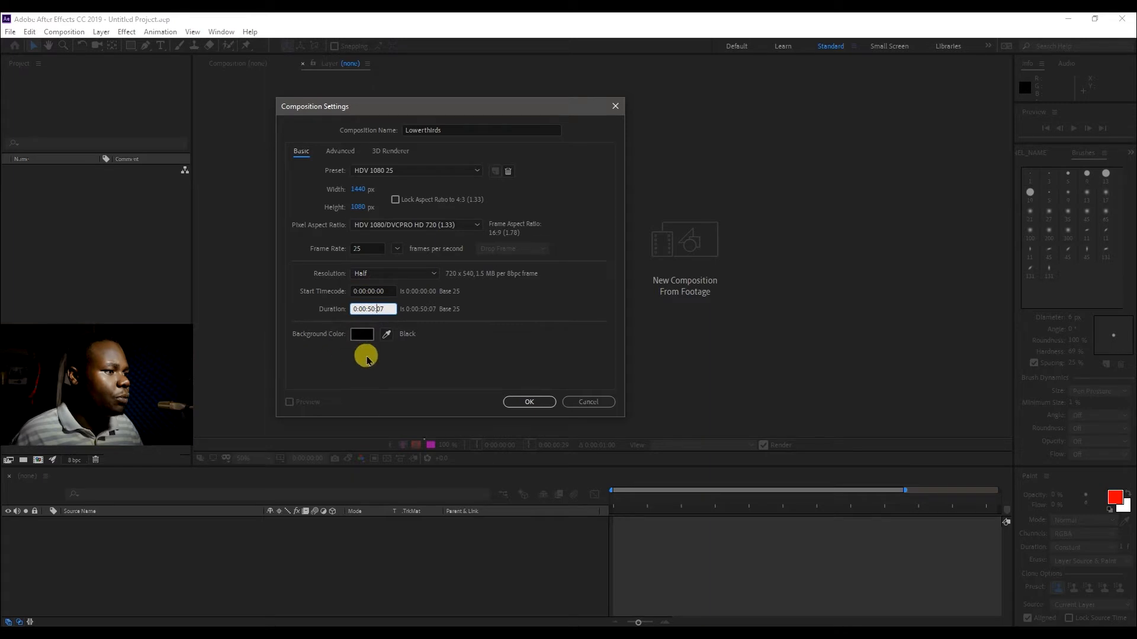
{"action": "left_click_drag", "start_coordinate": [389, 306], "coordinate": [339, 311]}
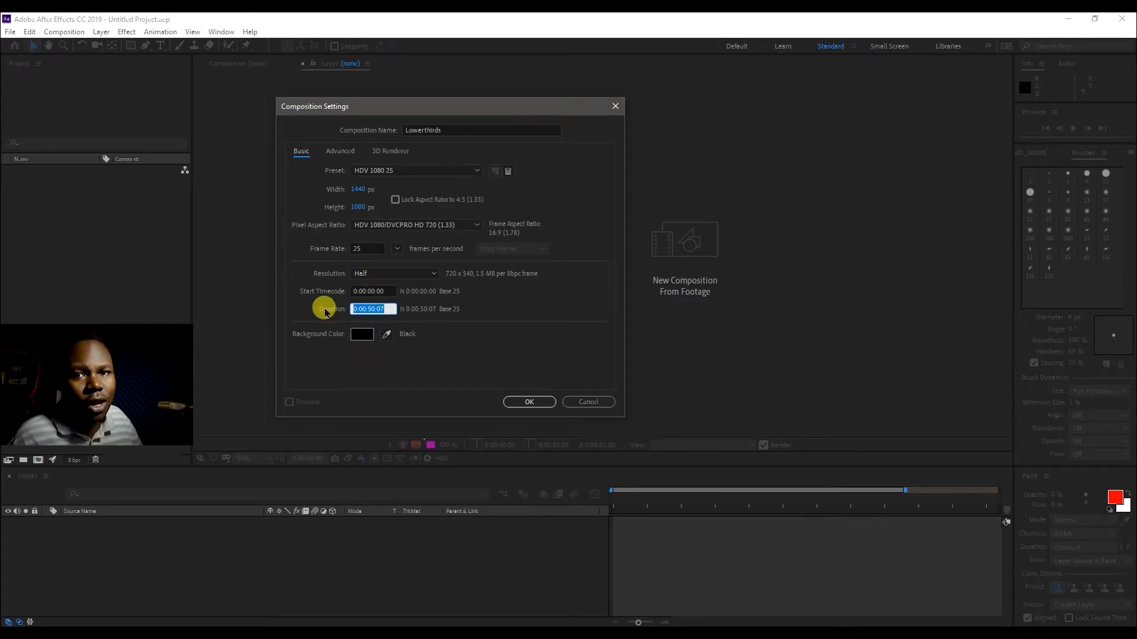
{"action": "left_click_drag", "start_coordinate": [358, 309], "coordinate": [346, 309]}
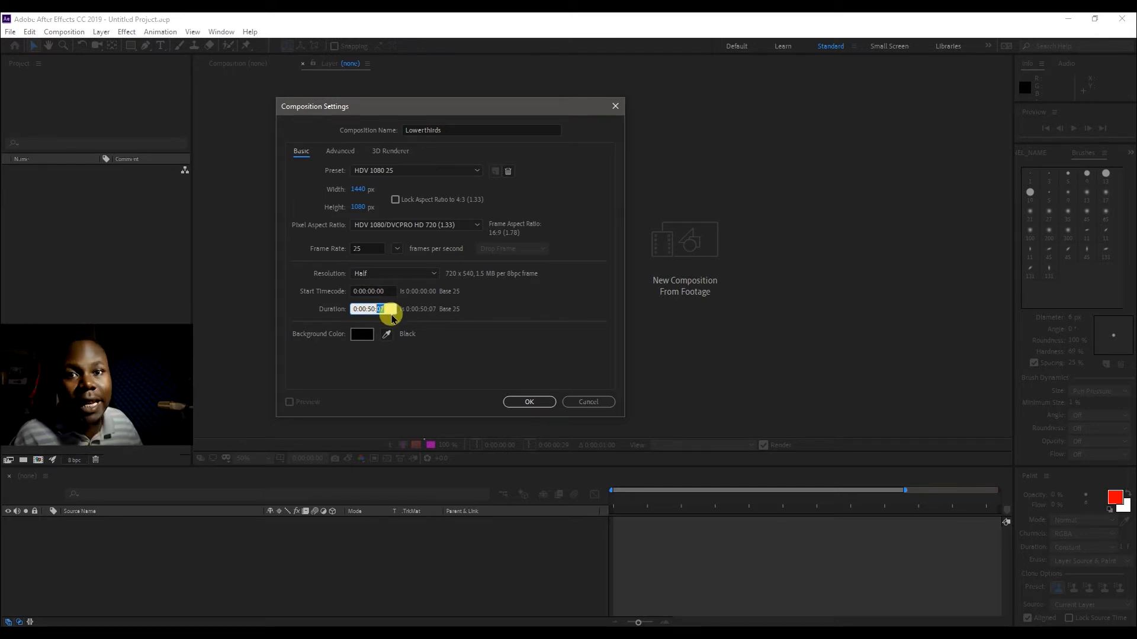
{"action": "key", "text": "ctrl+a"}
{"action": "key", "text": "BackSpace"}
{"action": "key", "text": "ctrl+z"}
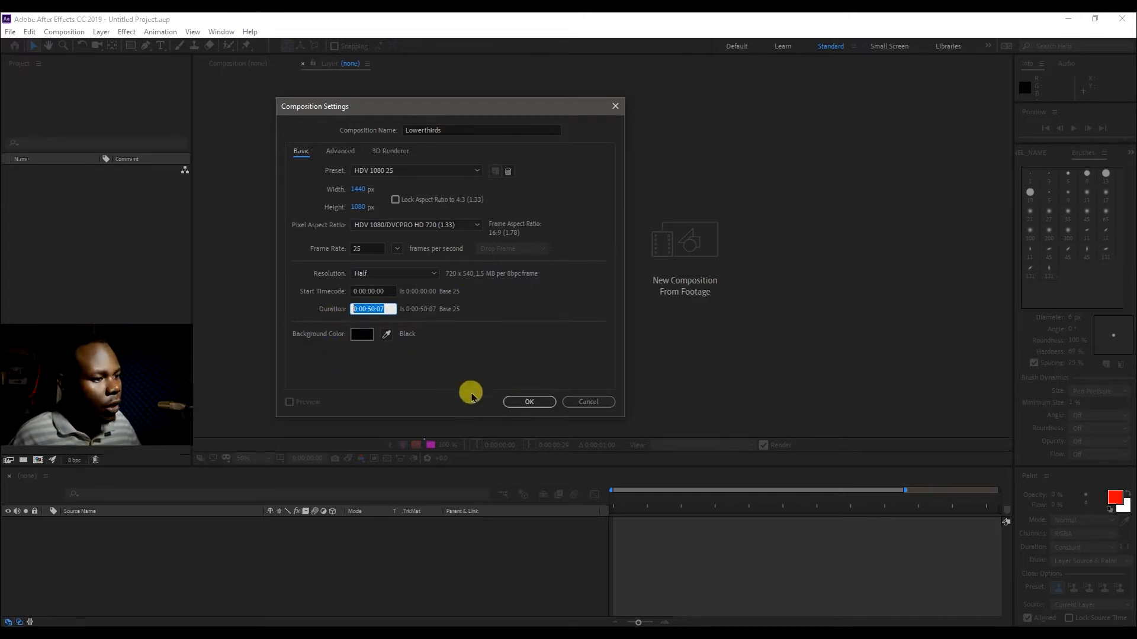
Step: Set the composition's background color to white (FFFFFF)
{"action": "left_click", "coordinate": [361, 334]}
{"action": "left_click", "coordinate": [566, 294]}
{"action": "mouse_move", "coordinate": [577, 302]}
{"action": "left_mouse_down"}
{"action": "mouse_move", "coordinate": [482, 236]}
{"action": "mouse_move", "coordinate": [400, 208]}
{"action": "left_mouse_up"}
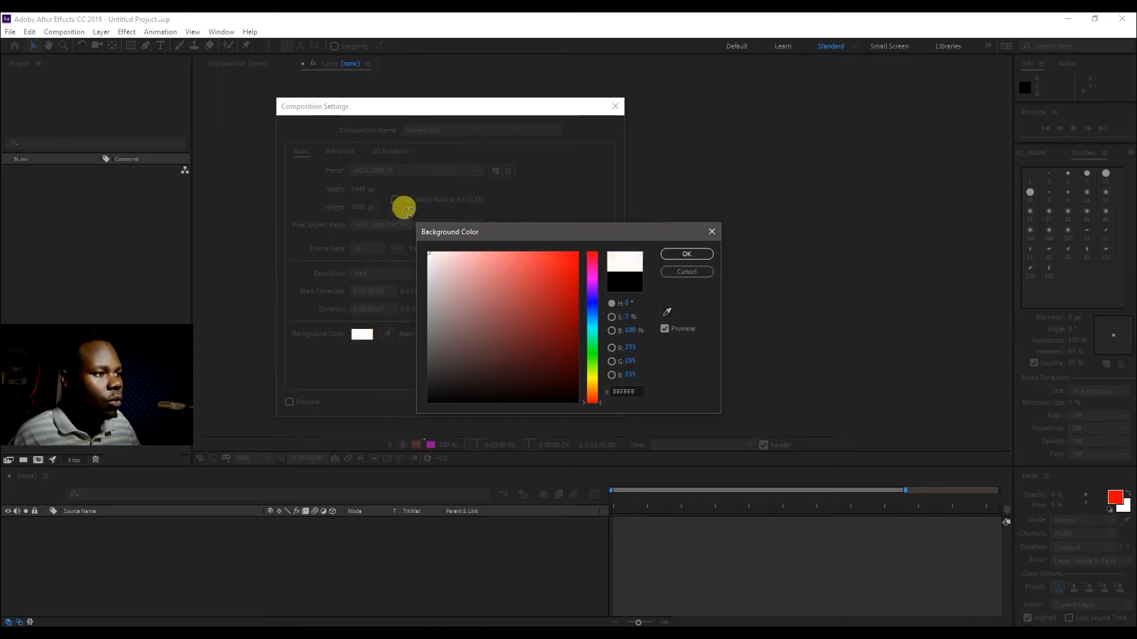
{"action": "left_click", "coordinate": [702, 253]}
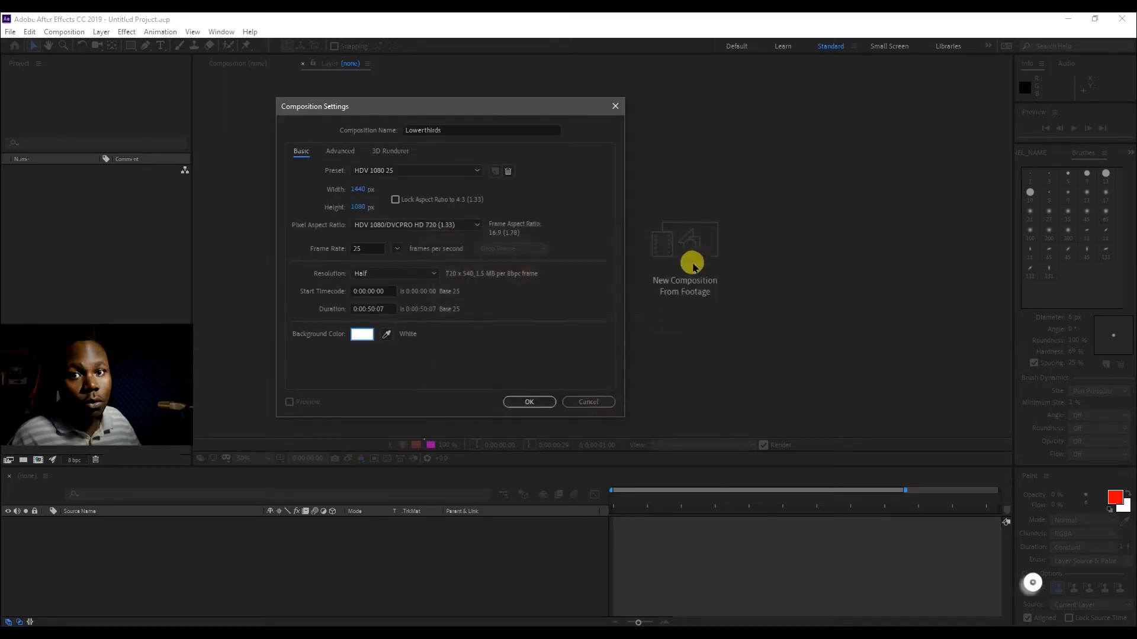
Step: Examine the composition's advanced motion blur settings, the available 3D renderers and the list of presets
{"action": "left_click", "coordinate": [348, 155]}
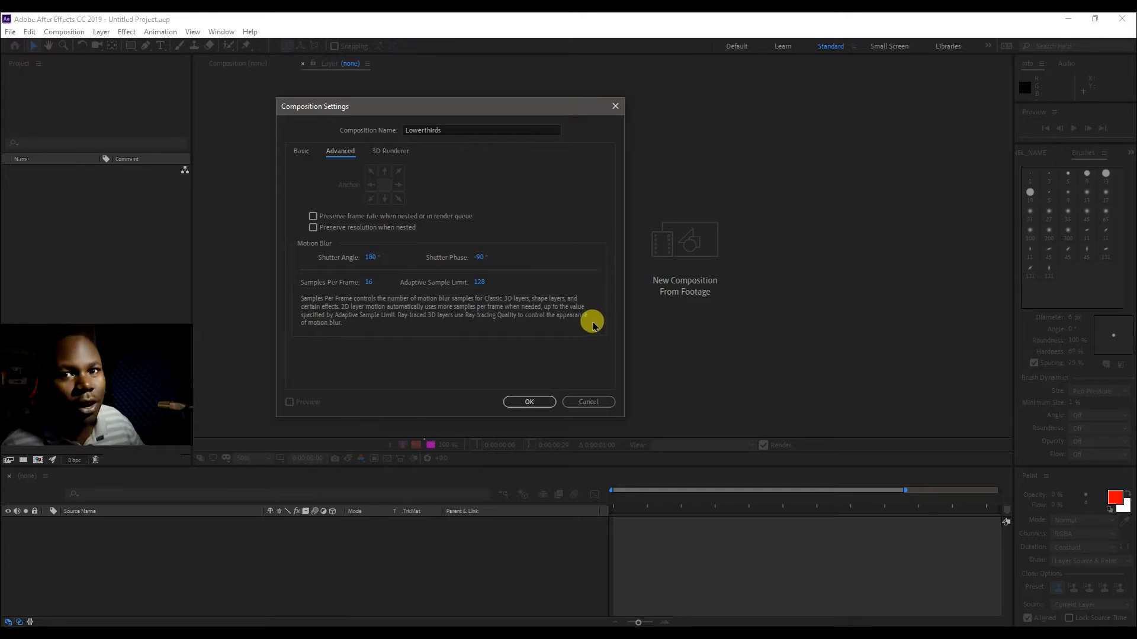
{"action": "left_click", "coordinate": [395, 150]}
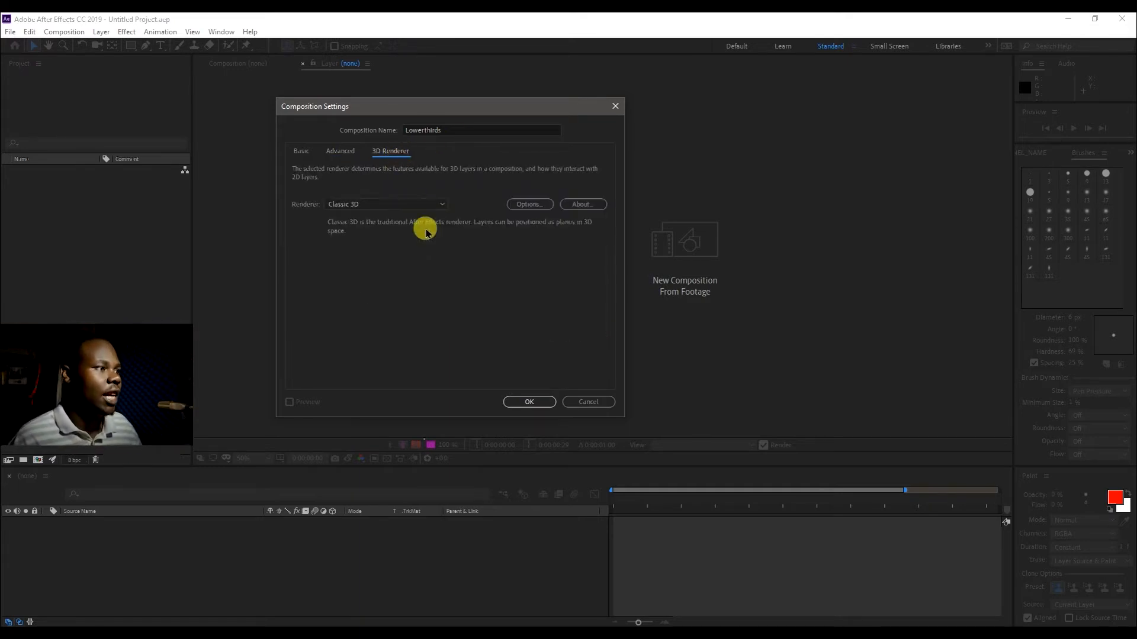
{"action": "left_click", "coordinate": [413, 206]}
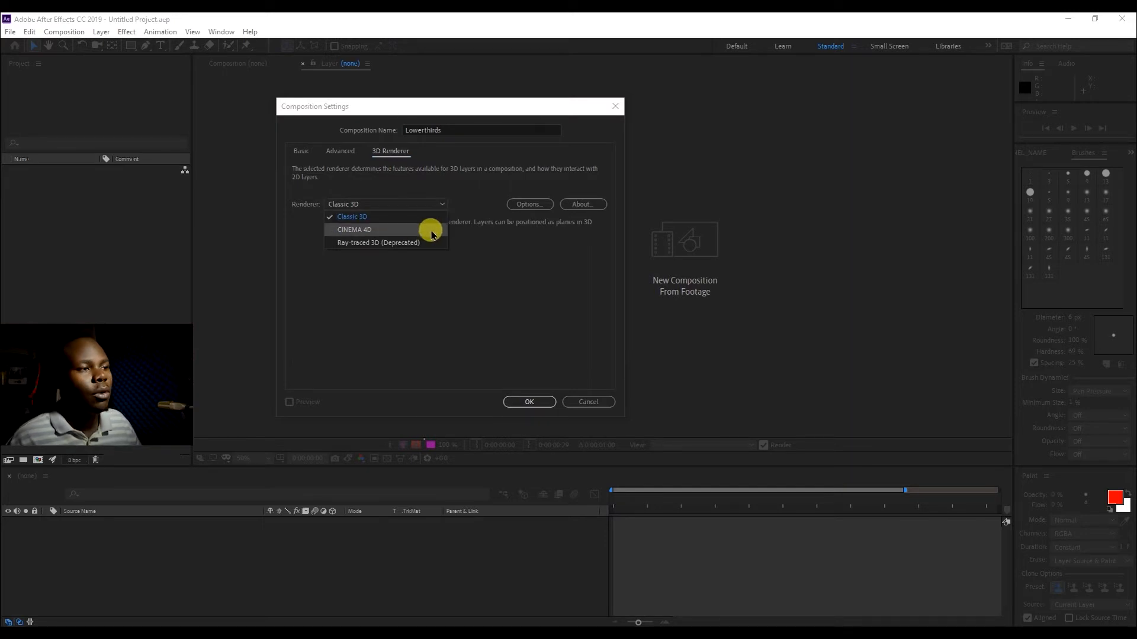
{"action": "left_click", "coordinate": [453, 280]}
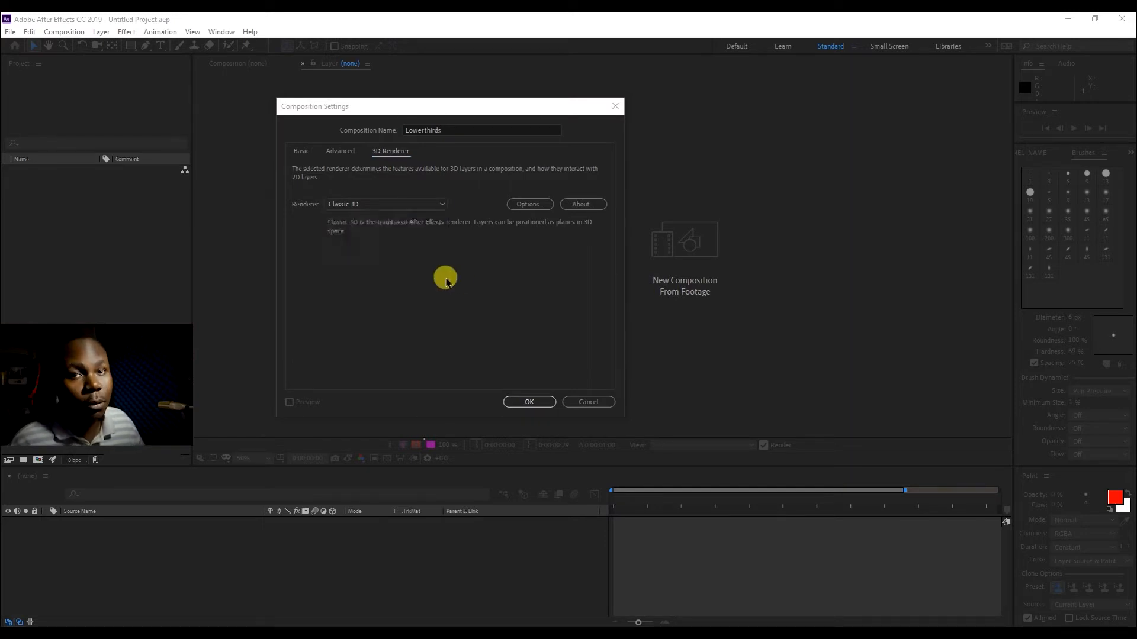
{"action": "left_click", "coordinate": [301, 150]}
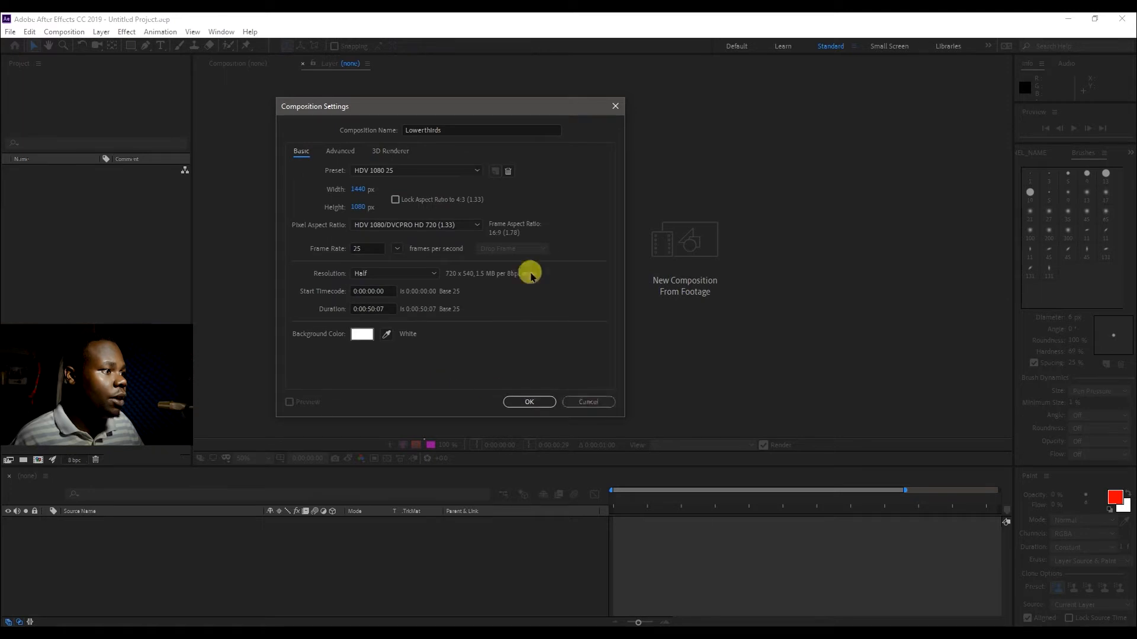
{"action": "left_click", "coordinate": [389, 171]}
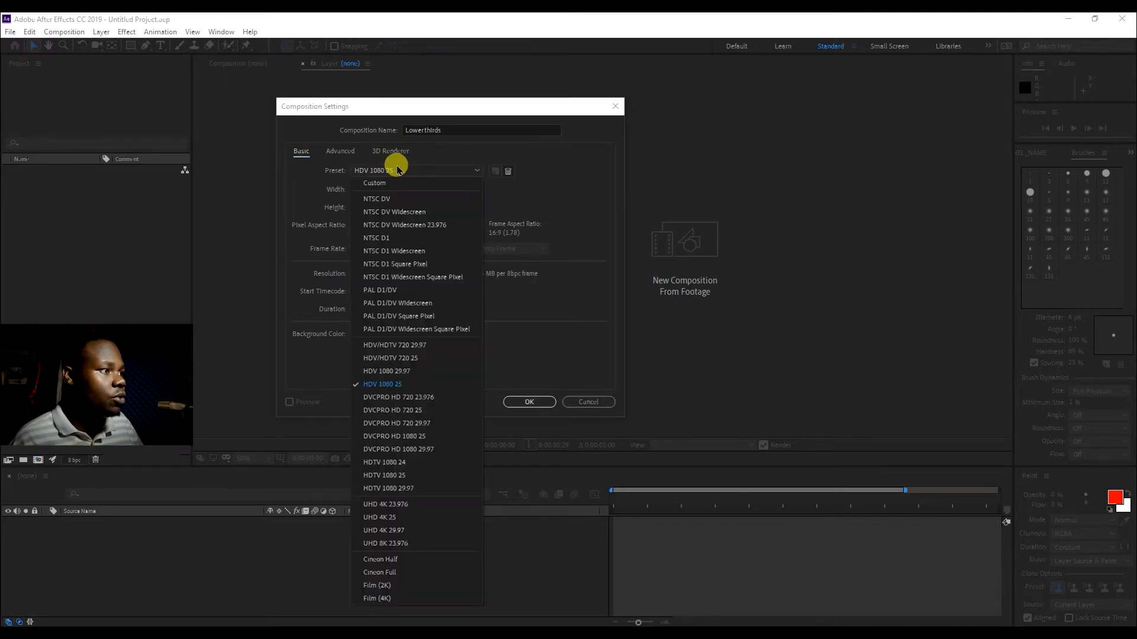
{"action": "left_click", "coordinate": [397, 169]}
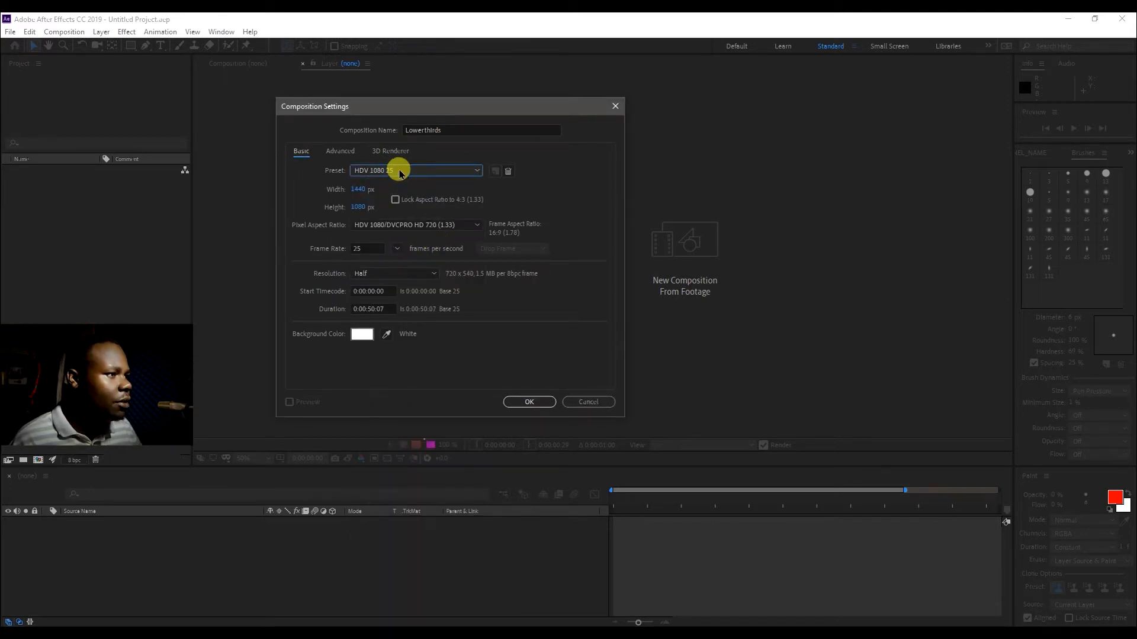
Step: Create the Lowerthirds composition with the configured settings and deselect it in the project
{"action": "left_click", "coordinate": [542, 400]}
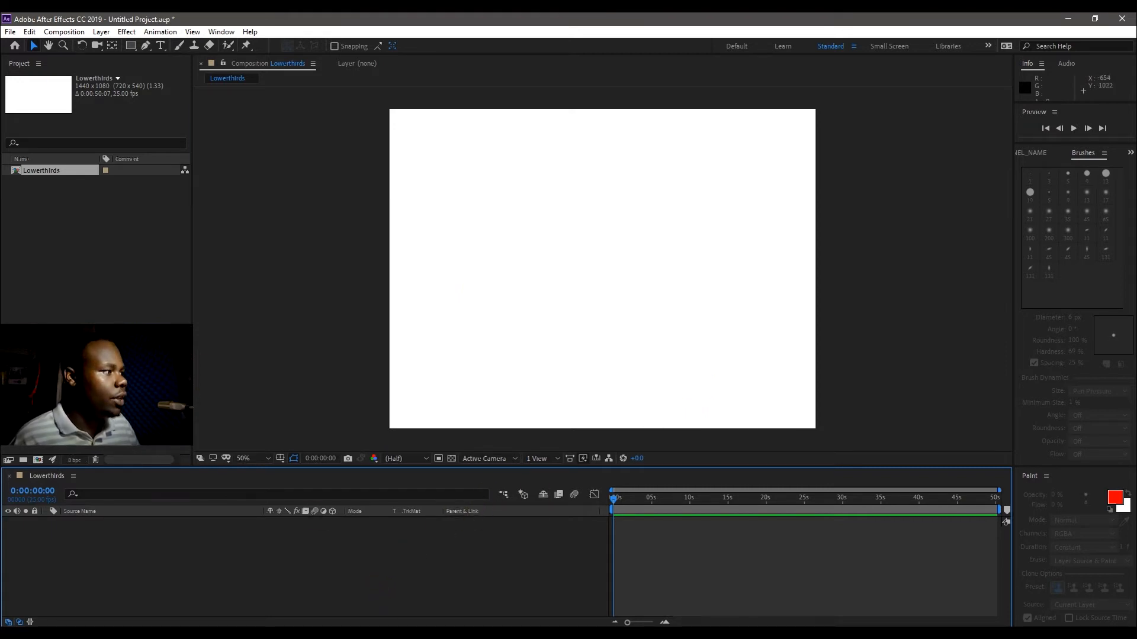
{"action": "left_click", "coordinate": [172, 414]}
{"action": "left_click", "coordinate": [172, 537]}
Step: Add a horizontal text layer reading MOTION GRAPHICS in the middle area of the Lowerthirds composition
{"action": "left_click", "coordinate": [160, 47]}
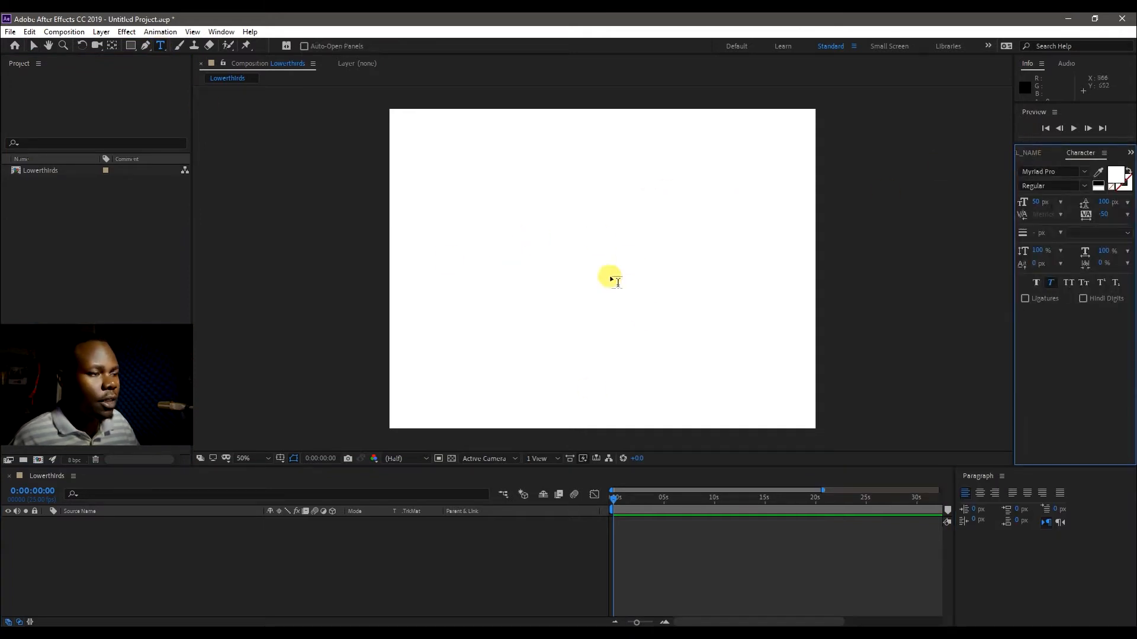
{"action": "left_click", "coordinate": [480, 267]}
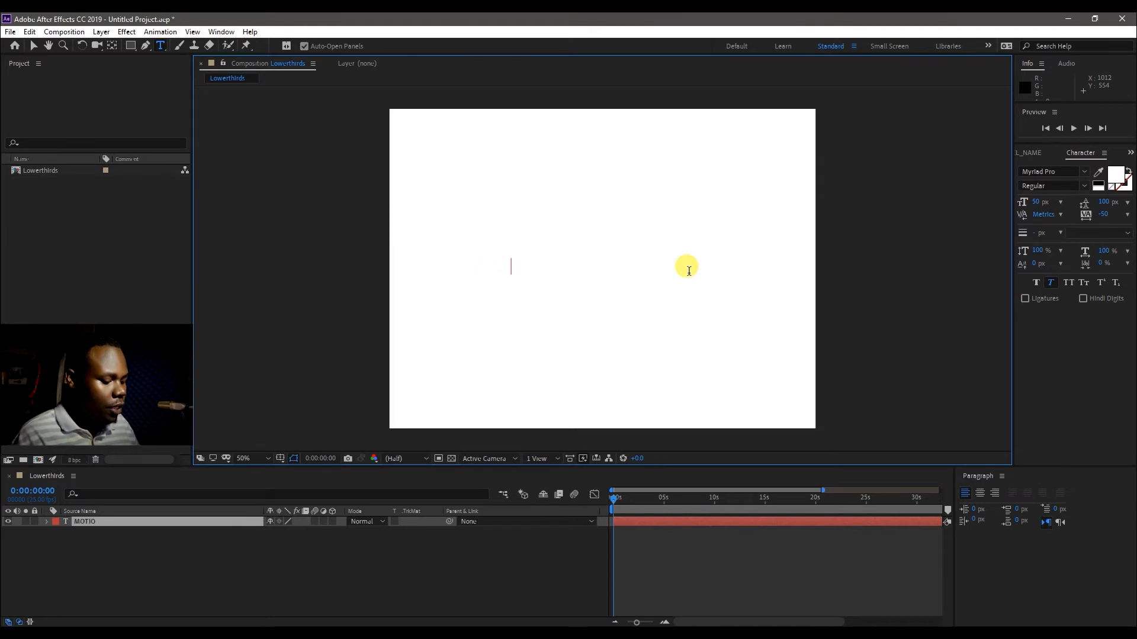
{"action": "type", "text": "MOTION GRAP"}
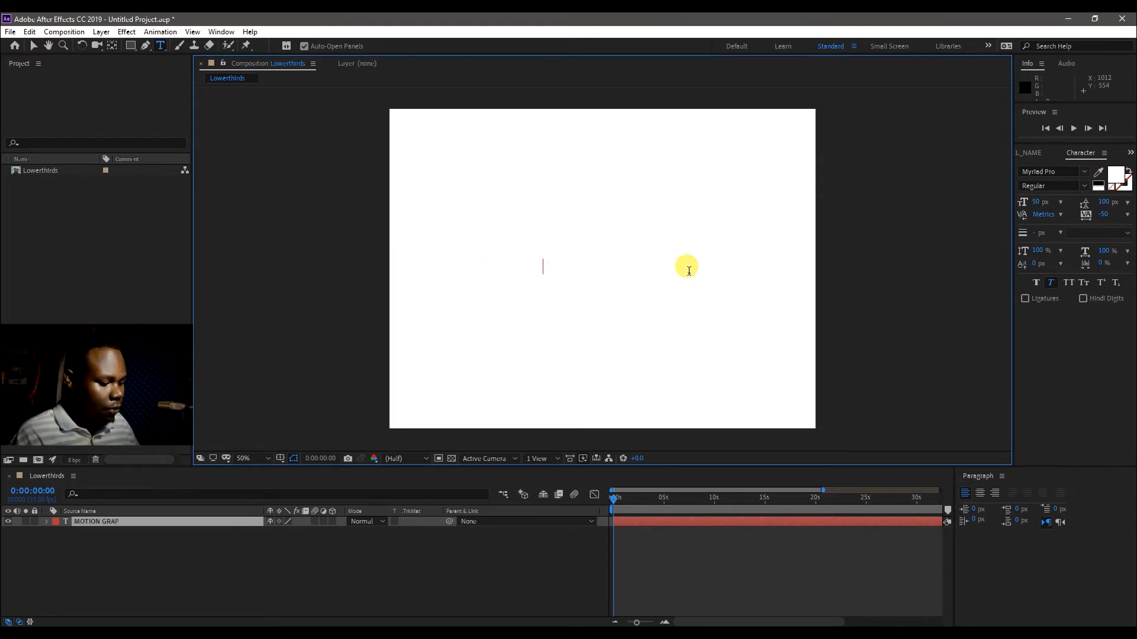
{"action": "type", "text": "HICS"}
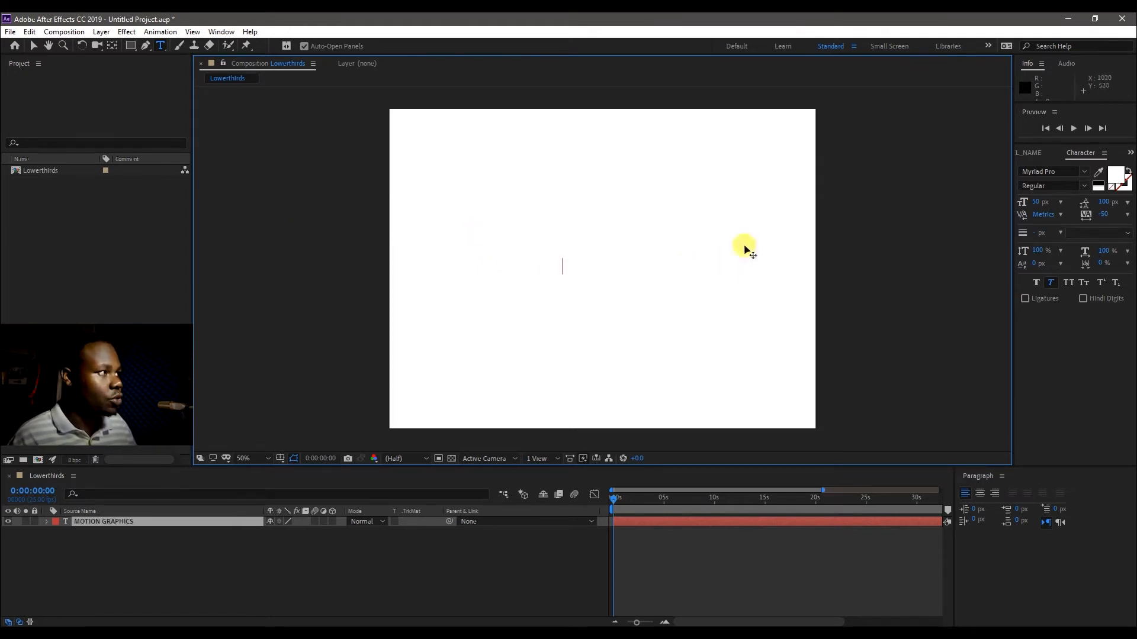
Step: Set the fill color of the whole MOTION GRAPHICS text to black (000000)
{"action": "key", "text": "ctrl+a"}
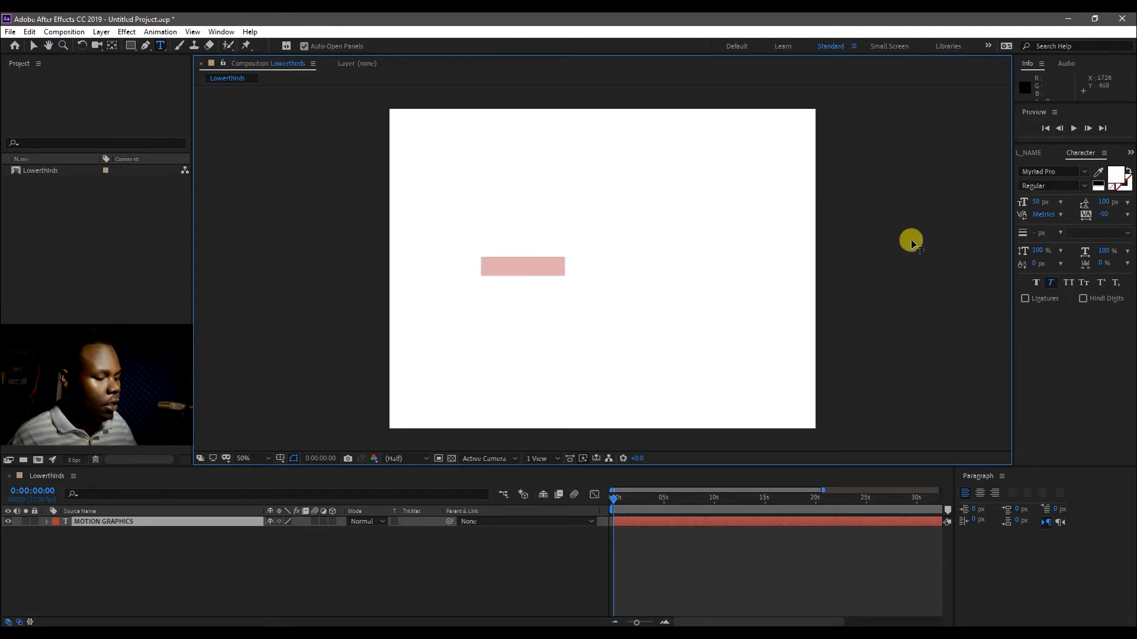
{"action": "left_click", "coordinate": [1112, 177]}
{"action": "left_click_drag", "start_coordinate": [548, 304], "coordinate": [407, 407]}
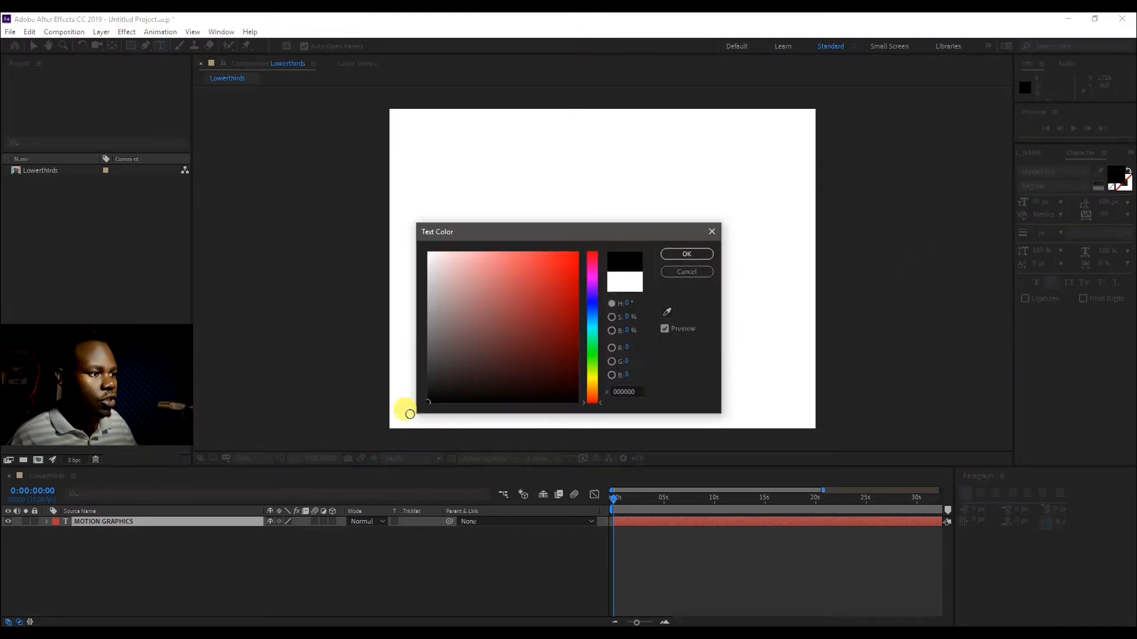
{"action": "left_click", "coordinate": [687, 254]}
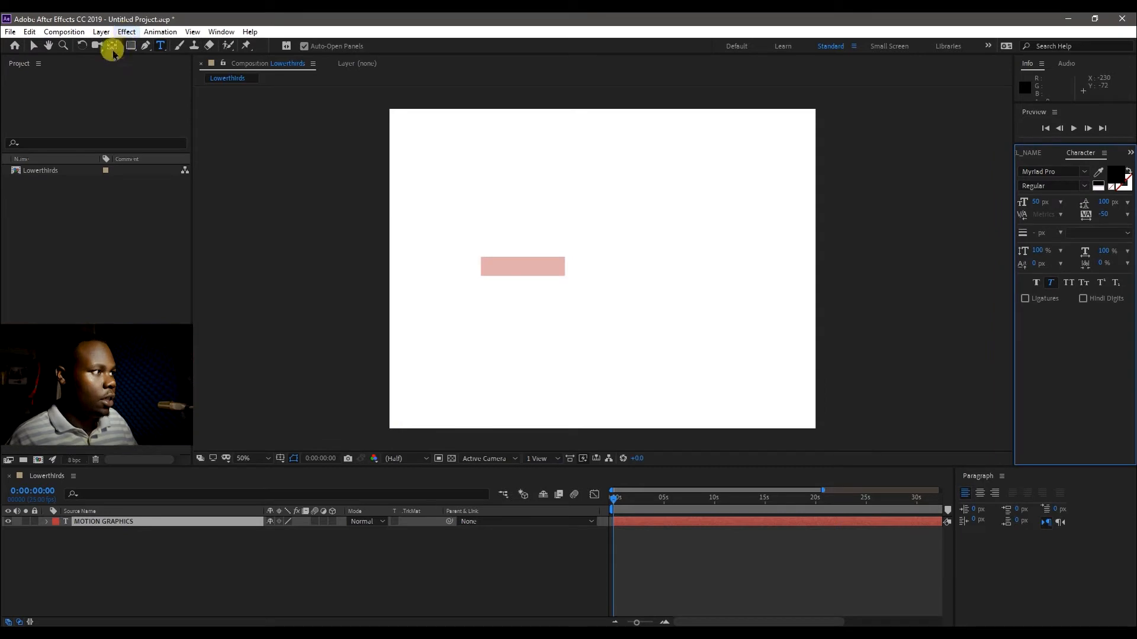
Step: Move the title text closer to the horizontal center of the frame and restore the preview refresh
{"action": "left_click", "coordinate": [32, 46]}
{"action": "left_click_drag", "start_coordinate": [545, 264], "coordinate": [574, 265]}
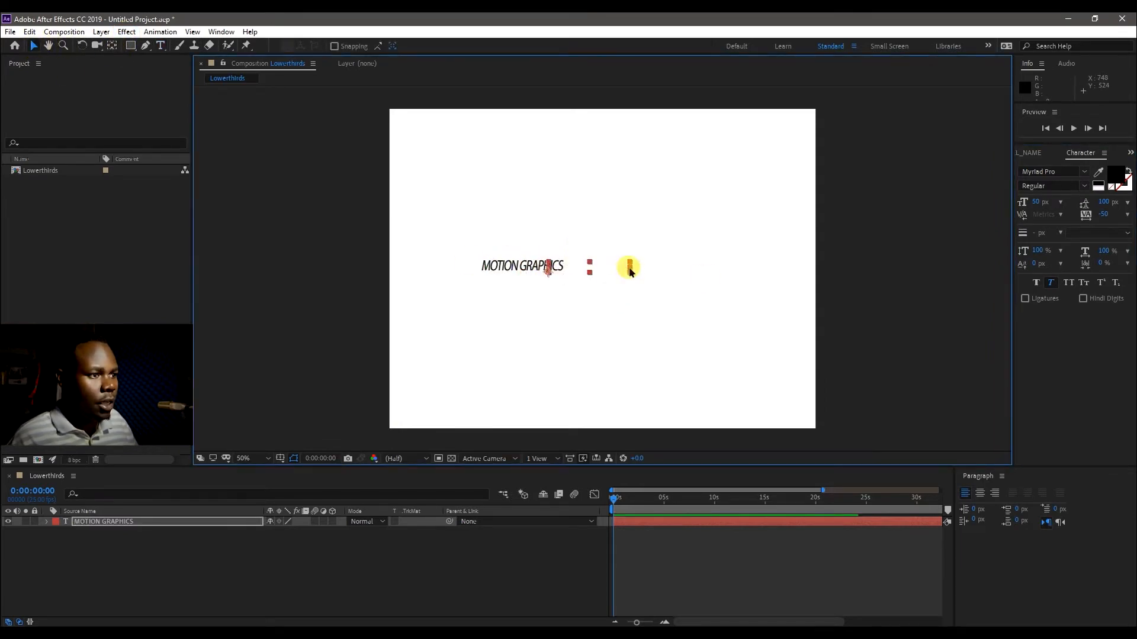
{"action": "key", "text": "Caps_Lock"}
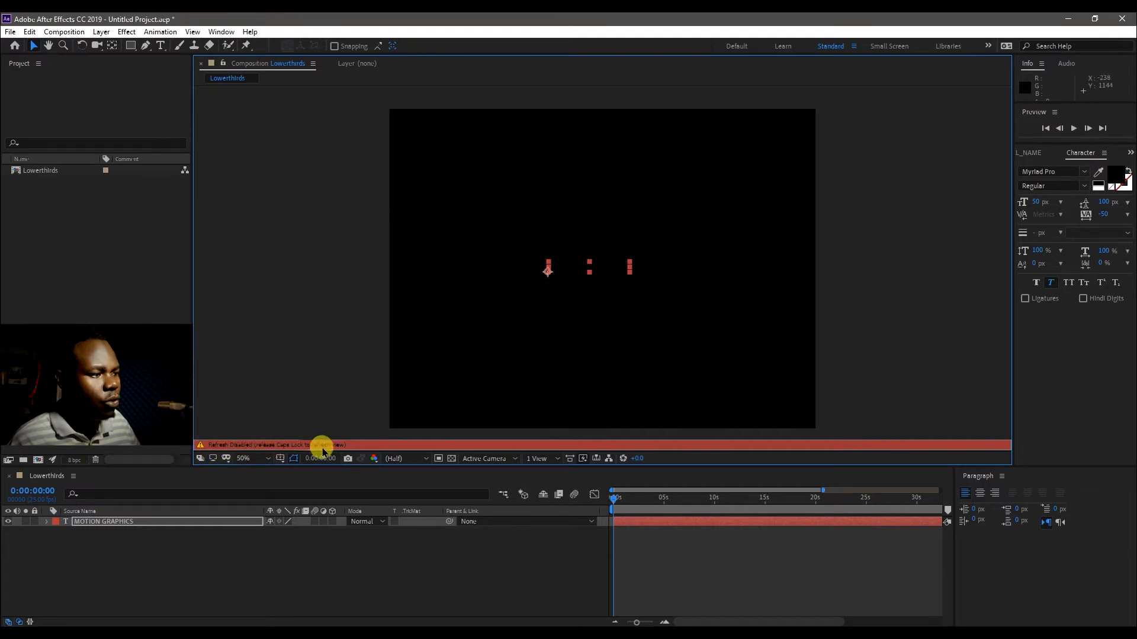
{"action": "key", "text": "Caps_Lock"}
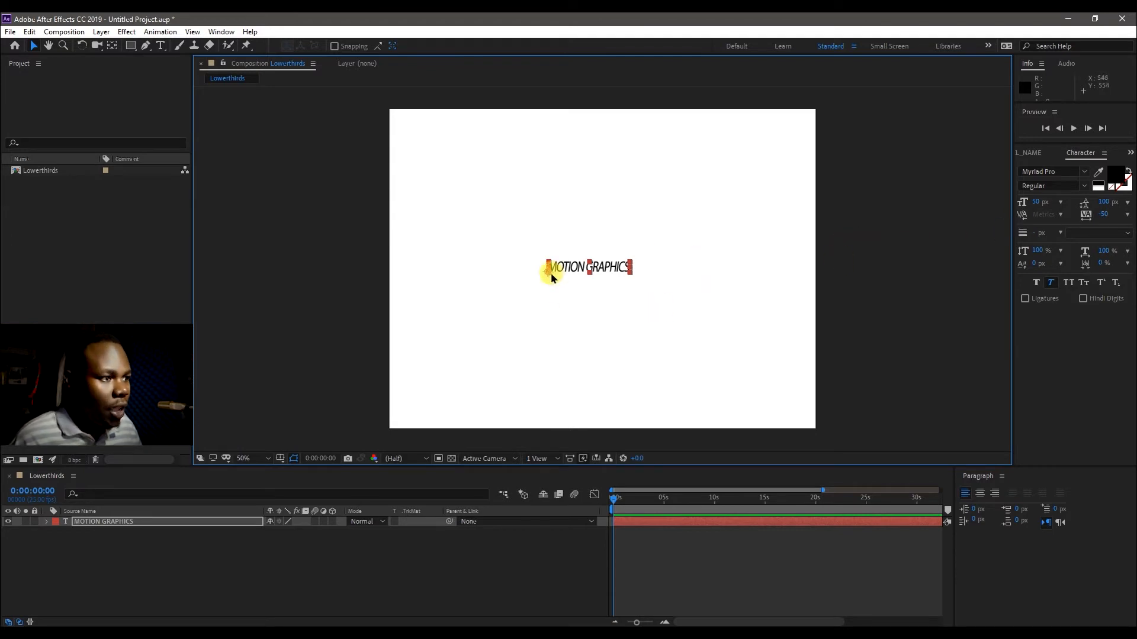
Step: Inspect the title's anchor point up close and set the title's font size to 94 px
{"action": "scroll", "coordinate": [549, 278], "scroll_direction": "up", "scroll_amount": 4}
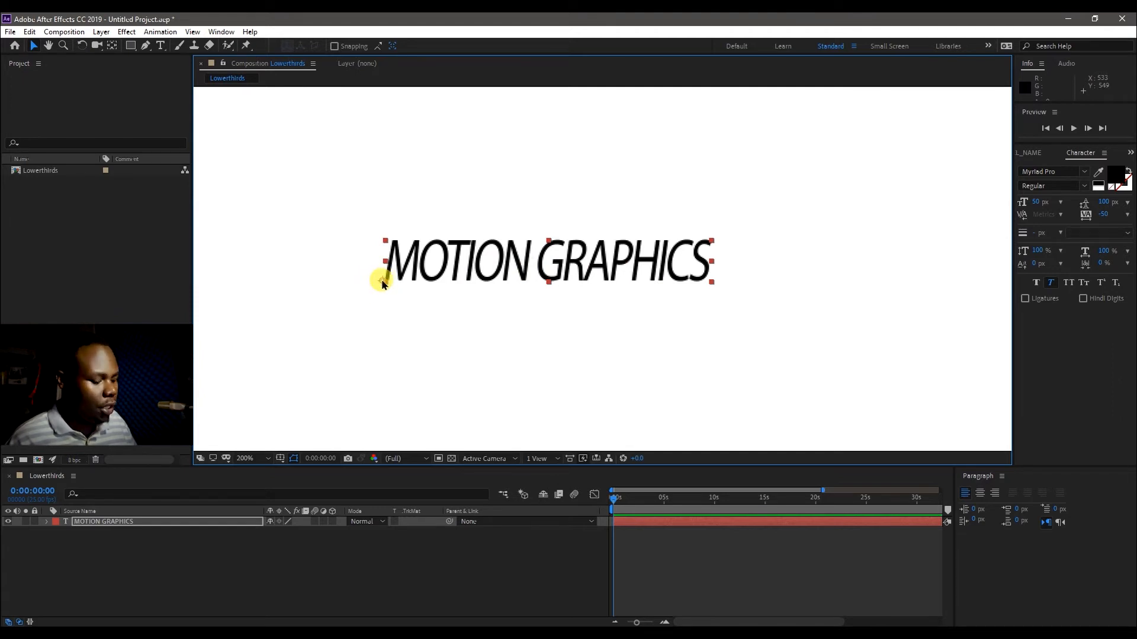
{"action": "scroll", "coordinate": [519, 290], "scroll_direction": "down", "scroll_amount": 2}
{"action": "scroll", "coordinate": [520, 290], "scroll_direction": "down", "scroll_amount": 2}
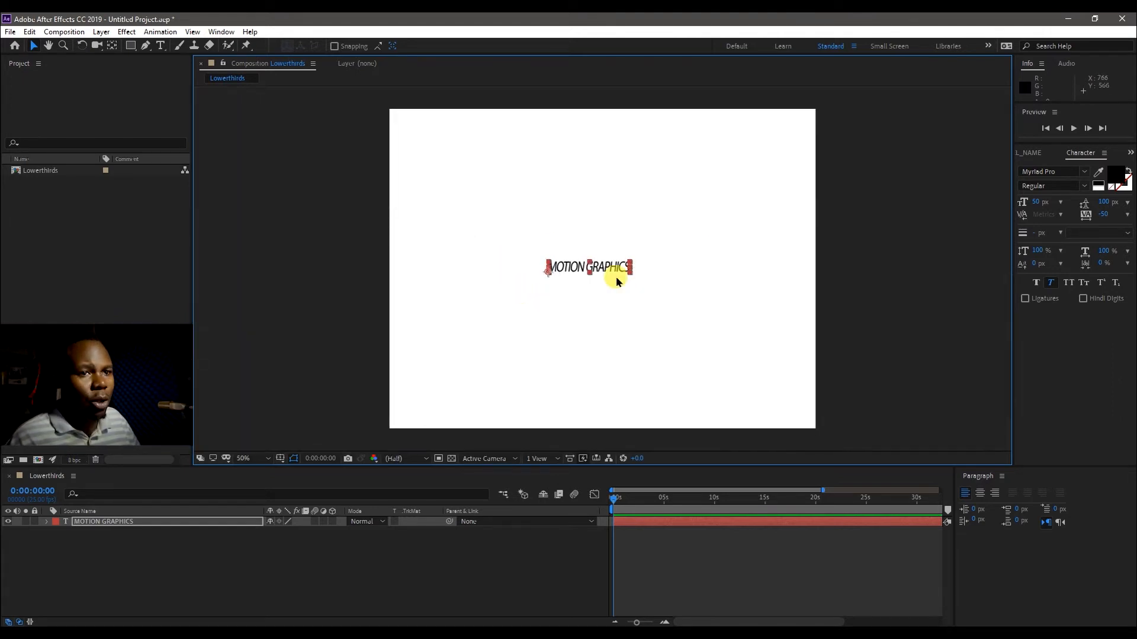
{"action": "scroll", "coordinate": [616, 276], "scroll_direction": "up", "scroll_amount": 2}
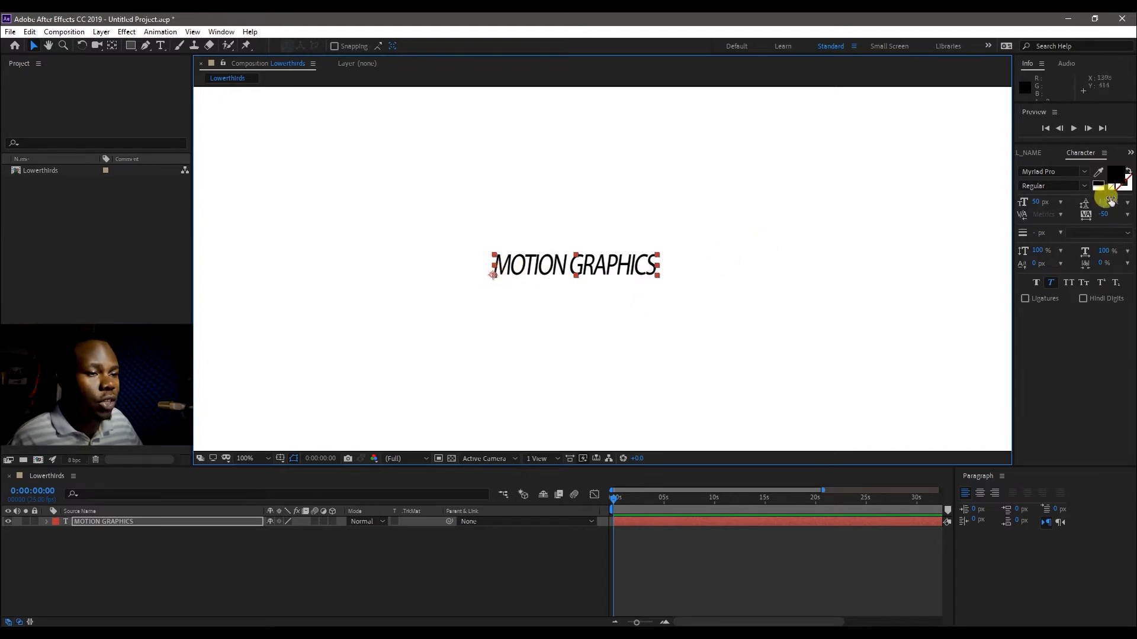
{"action": "left_click_drag", "start_coordinate": [1036, 201], "coordinate": [1049, 195]}
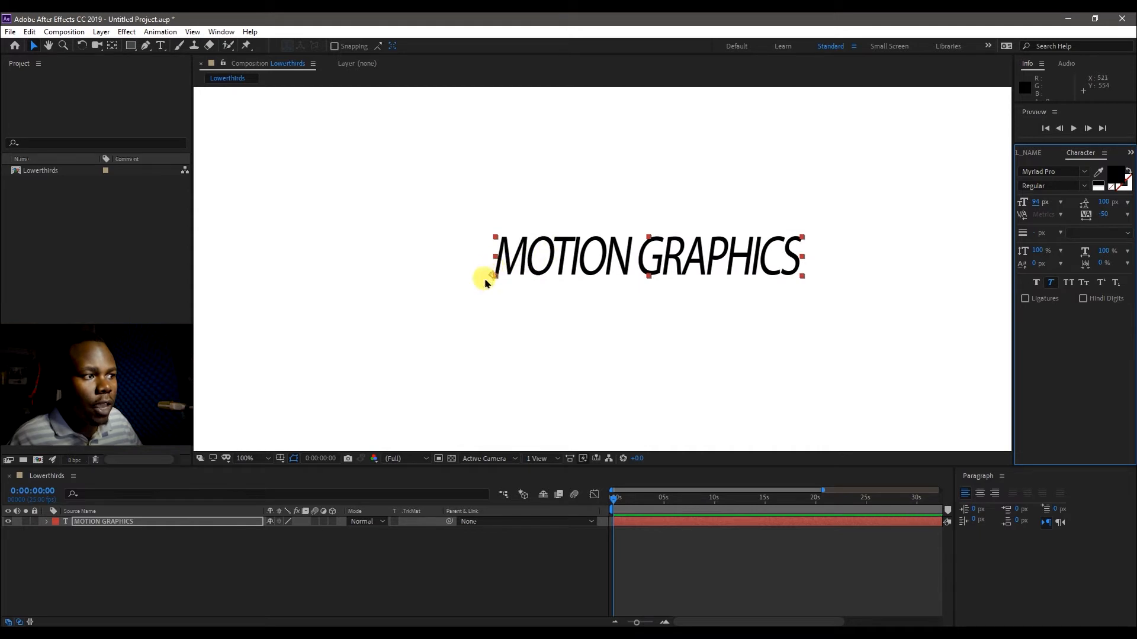
Step: Move the title's anchor point to the center of the text and set the font size to 95 px
{"action": "left_click", "coordinate": [502, 274]}
{"action": "key", "text": "y"}
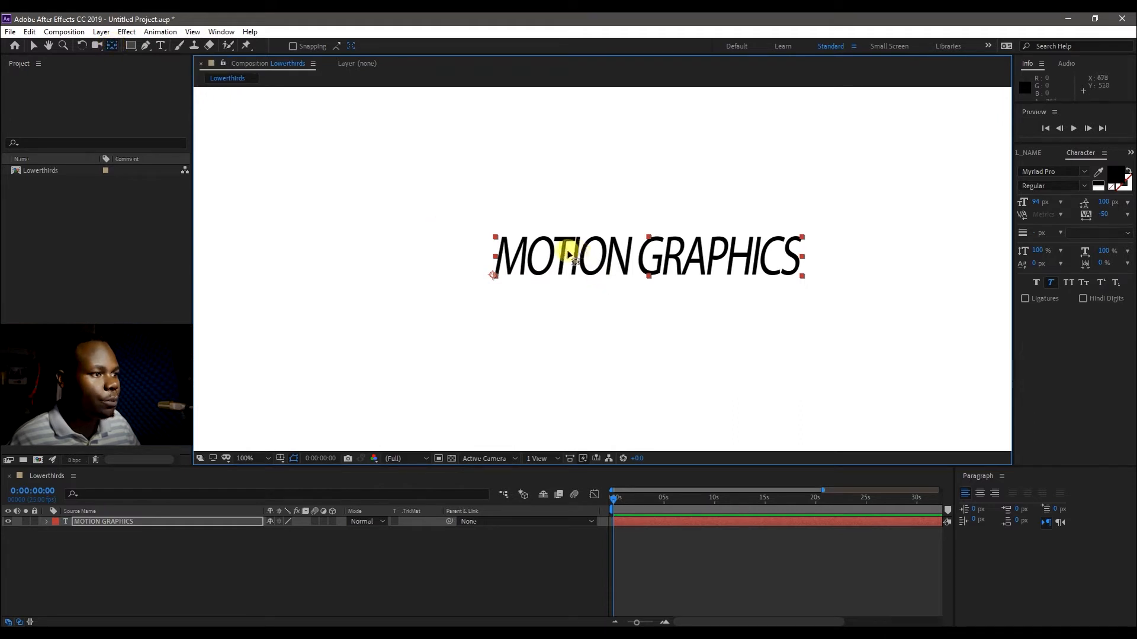
{"action": "left_click_drag", "start_coordinate": [510, 298], "coordinate": [652, 264]}
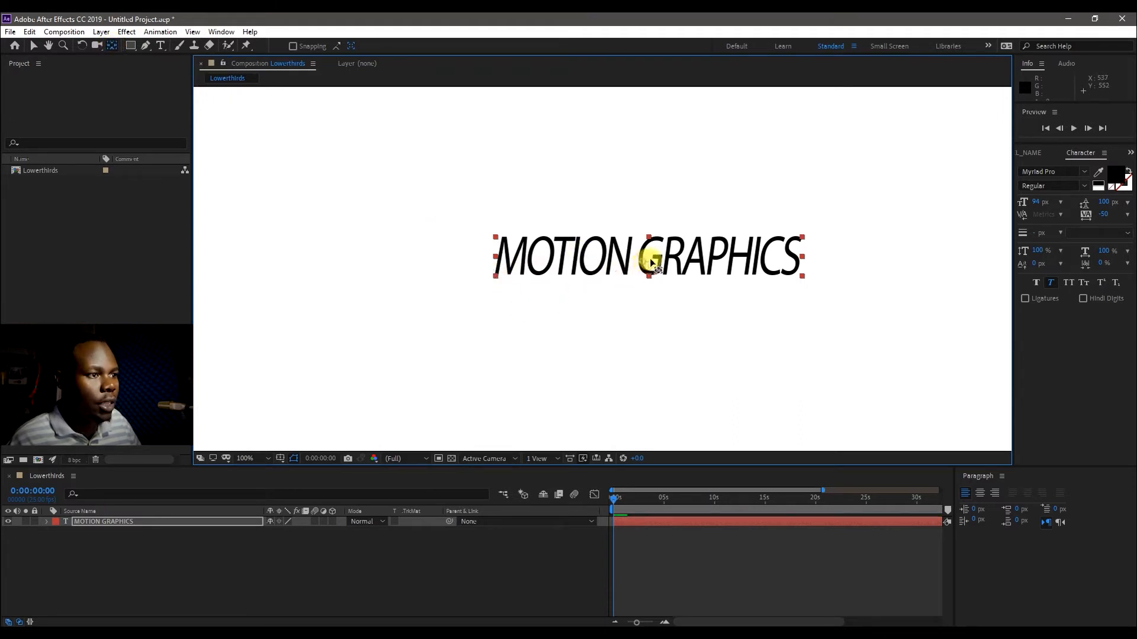
{"action": "mouse_move", "coordinate": [1036, 206]}
{"action": "left_mouse_down"}
{"action": "mouse_move", "coordinate": [994, 206]}
{"action": "mouse_move", "coordinate": [1049, 209]}
{"action": "left_mouse_up"}
{"action": "left_click", "coordinate": [646, 255]}
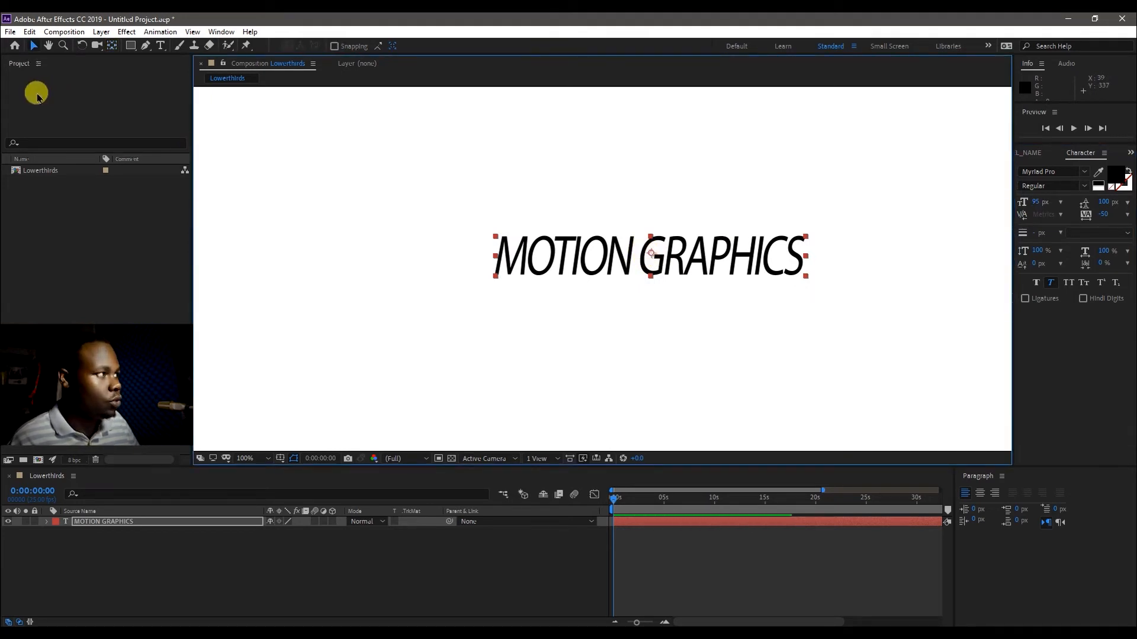
Step: Reselect the title text and reduce its font size to 88 px
{"action": "left_click", "coordinate": [672, 192]}
{"action": "left_click", "coordinate": [681, 269]}
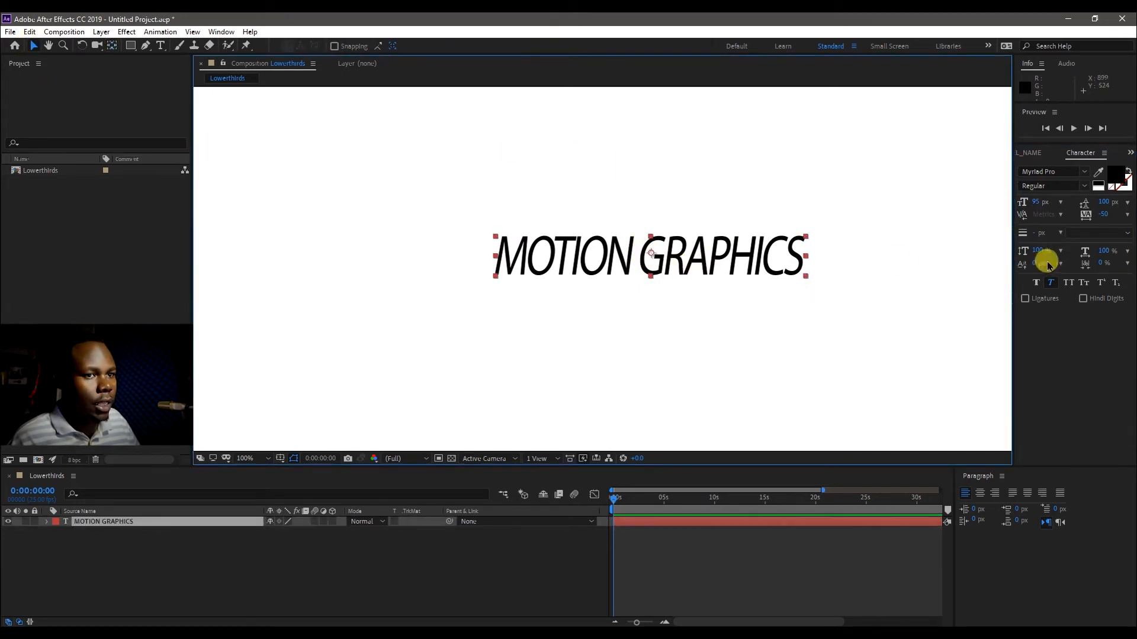
{"action": "left_click_drag", "start_coordinate": [1036, 203], "coordinate": [1053, 220]}
{"action": "left_click", "coordinate": [587, 258]}
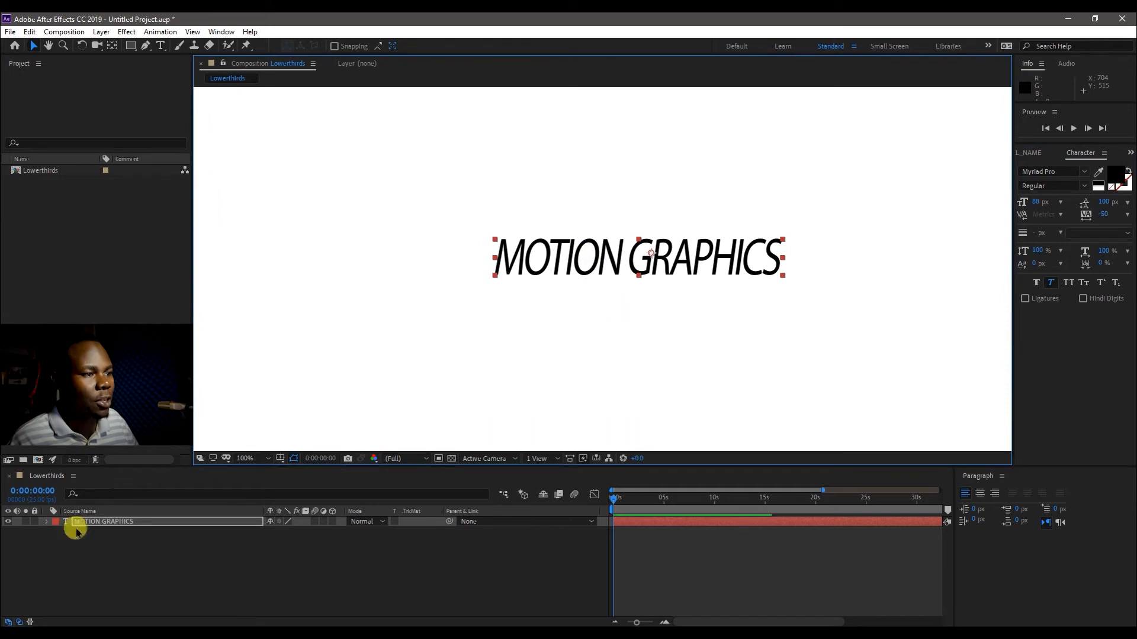
Step: Expand the title layer's transform properties and set its anchor point to 344.3, -32.0
{"action": "left_click", "coordinate": [46, 522]}
{"action": "left_click", "coordinate": [58, 539]}
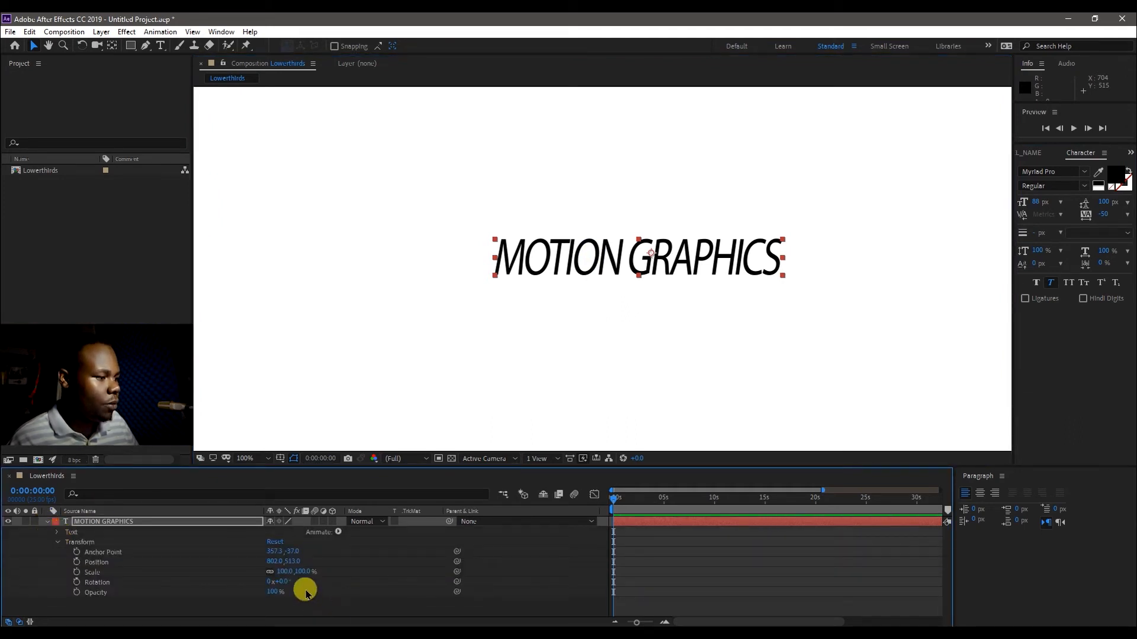
{"action": "left_click", "coordinate": [300, 572]}
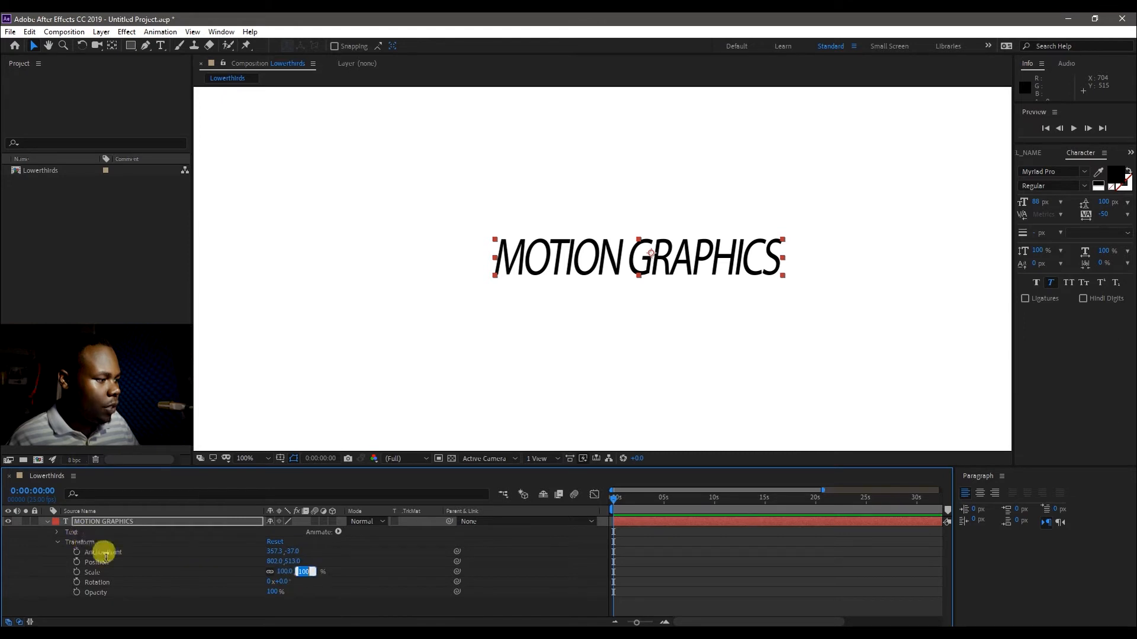
{"action": "left_click_drag", "start_coordinate": [293, 551], "coordinate": [269, 559]}
Step: Enlarge the title's font size to 125 px and move the text to about position 618, 579
{"action": "mouse_move", "coordinate": [1033, 202]}
{"action": "left_mouse_down"}
{"action": "mouse_move", "coordinate": [967, 215]}
{"action": "mouse_move", "coordinate": [1030, 200]}
{"action": "left_mouse_up"}
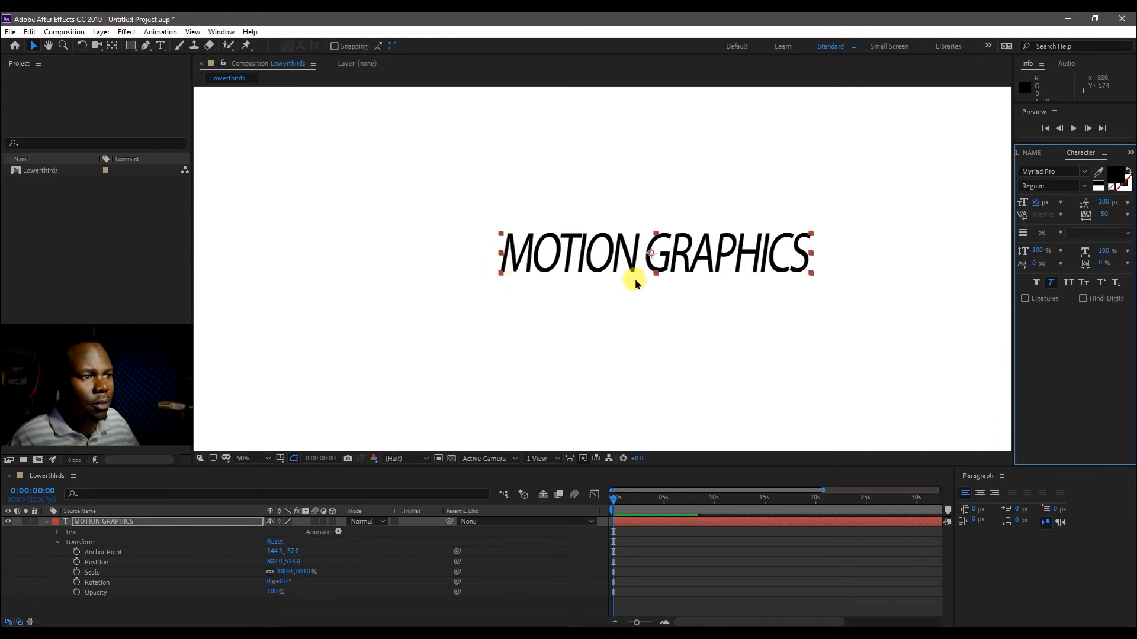
{"action": "scroll", "coordinate": [635, 279], "scroll_direction": "down", "scroll_amount": 2}
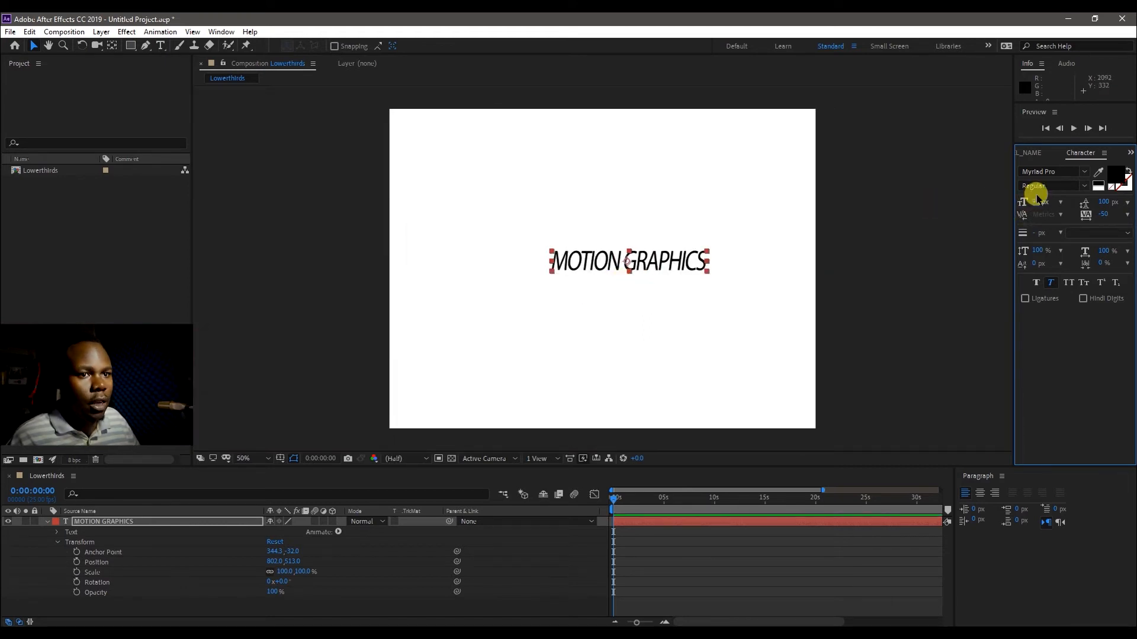
{"action": "left_click_drag", "start_coordinate": [1034, 204], "coordinate": [1042, 191]}
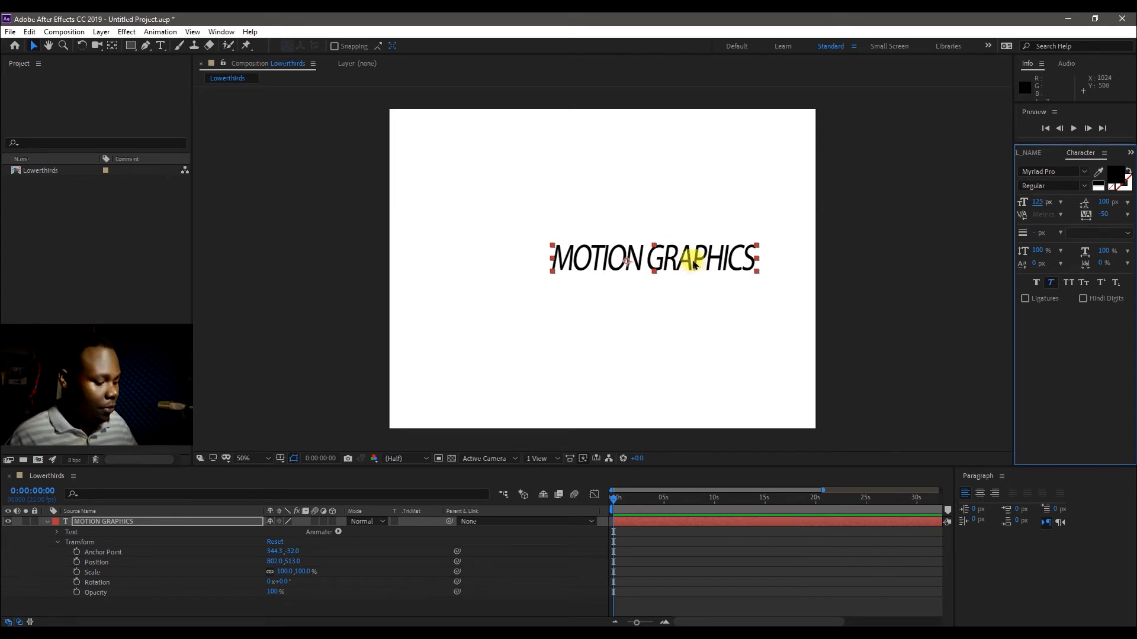
{"action": "left_click_drag", "start_coordinate": [702, 268], "coordinate": [655, 289]}
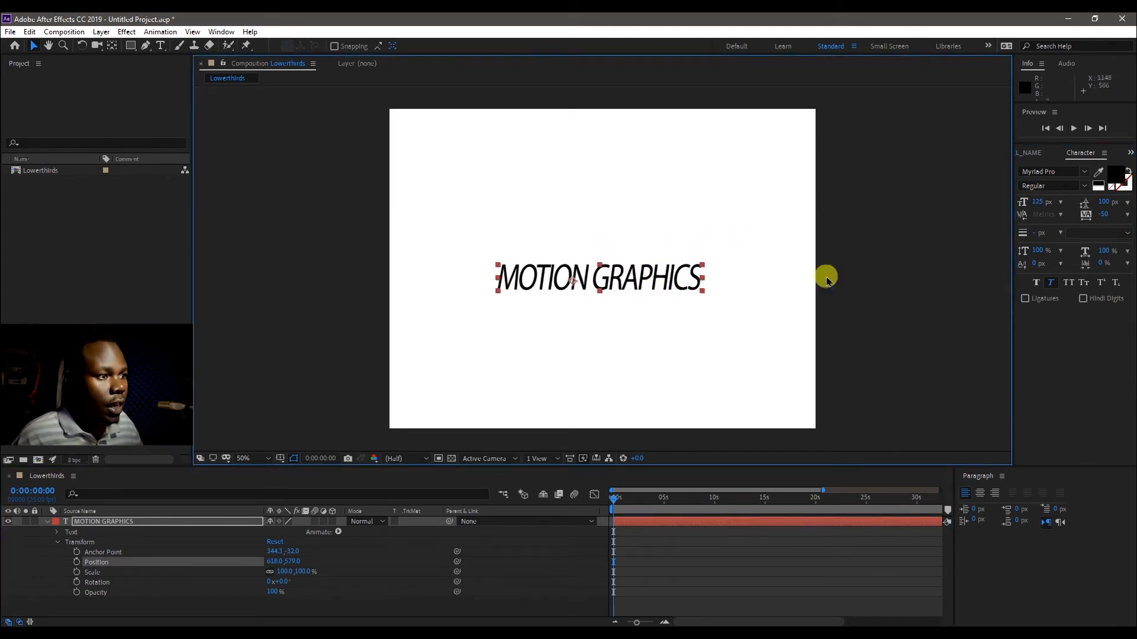
Step: Switch the title's font to Myriad Pro Bold and shift the text down slightly to about position 616, 601
{"action": "left_click", "coordinate": [1084, 177]}
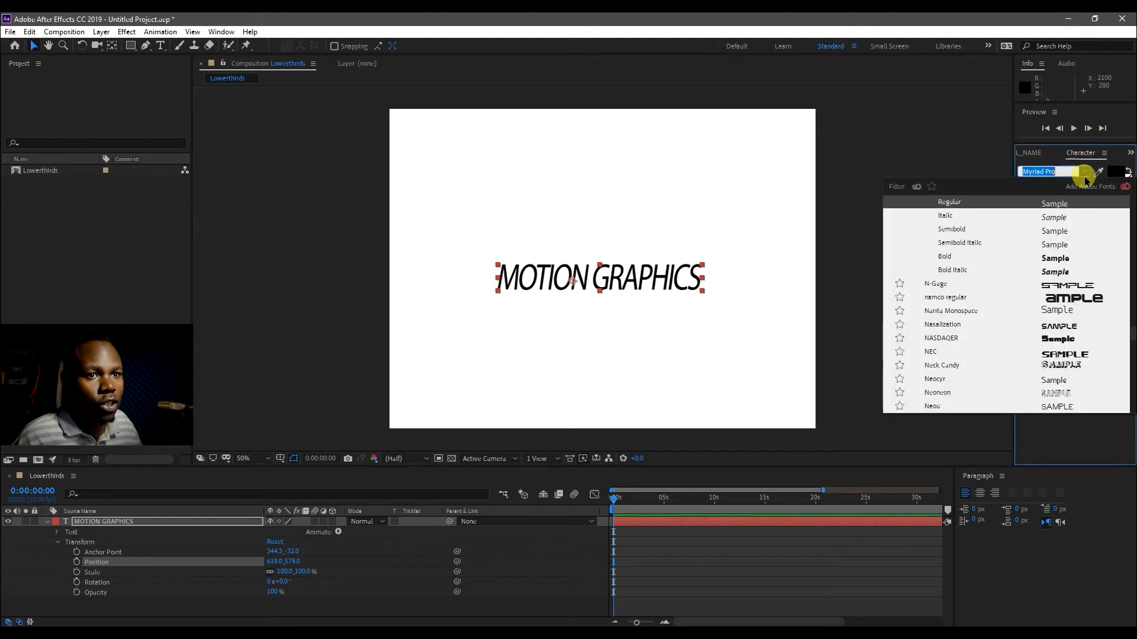
{"action": "left_click", "coordinate": [1054, 262]}
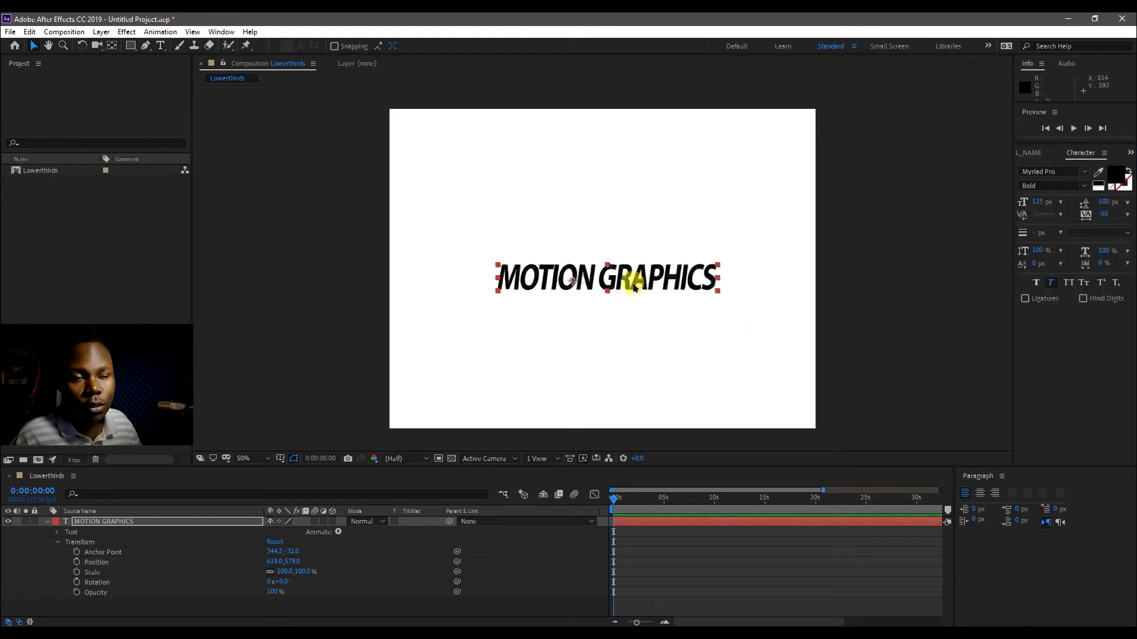
{"action": "left_click_drag", "start_coordinate": [636, 286], "coordinate": [636, 293]}
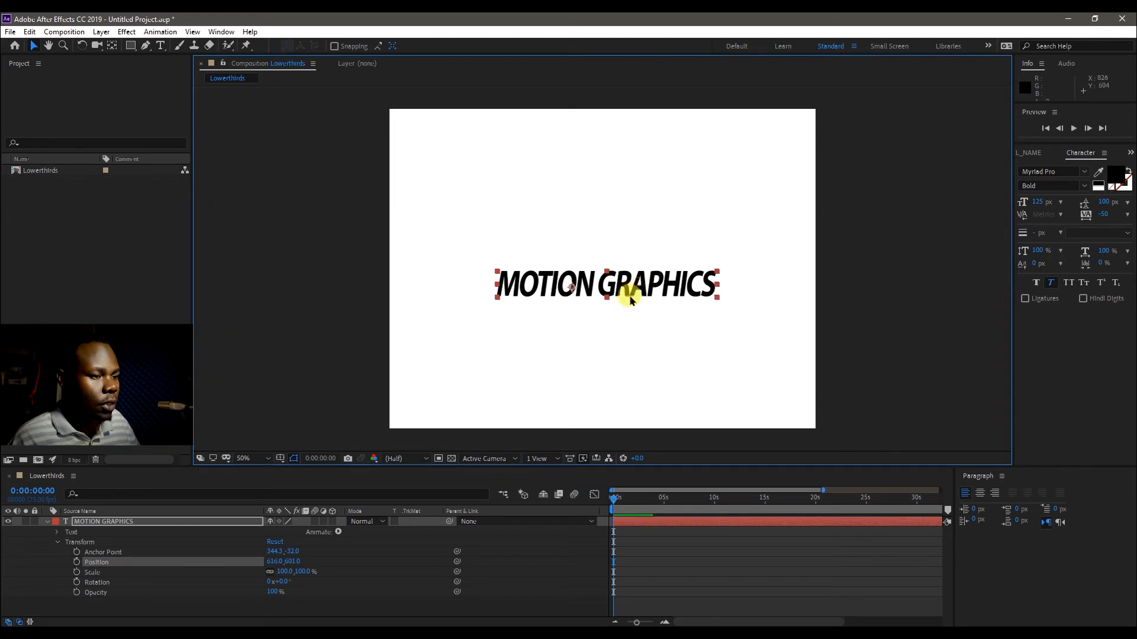
{"action": "left_click", "coordinate": [582, 357]}
{"action": "left_click", "coordinate": [546, 296]}
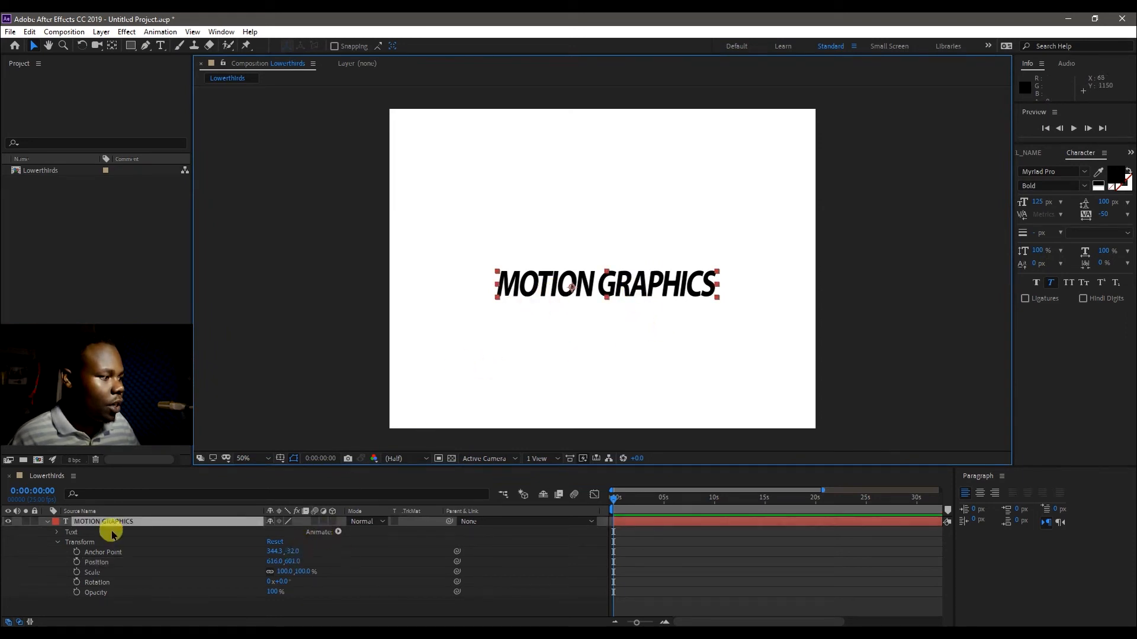
Step: Add a Character Offset animator to the MOTION GRAPHICS text and expand its Range Selector 1 settings
{"action": "left_click", "coordinate": [57, 532]}
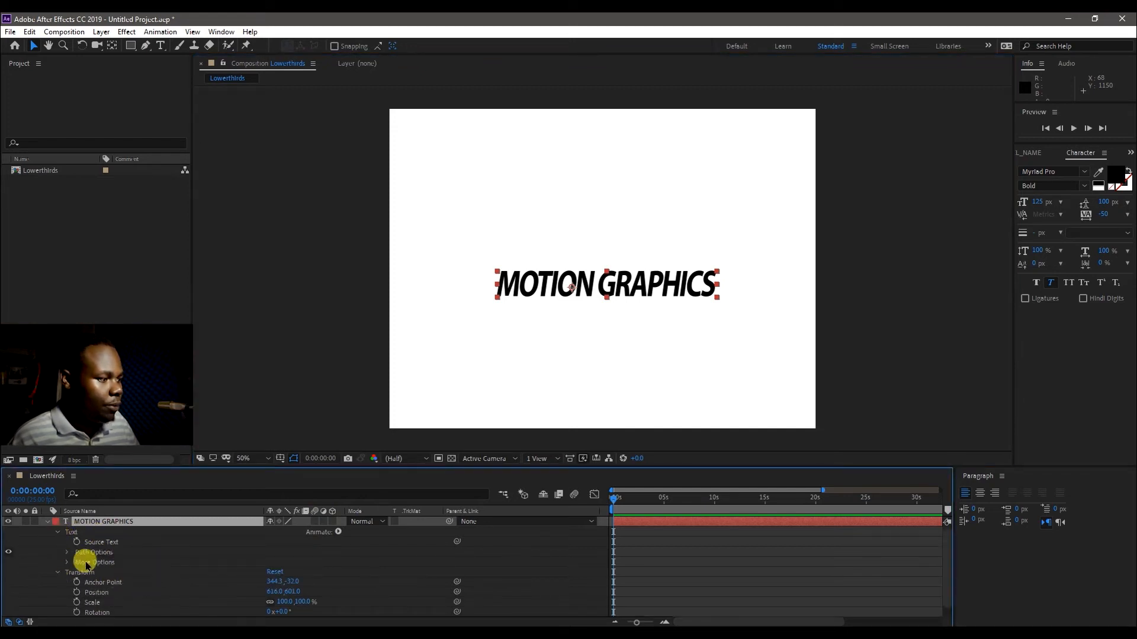
{"action": "left_click", "coordinate": [67, 555]}
{"action": "left_click", "coordinate": [276, 561]}
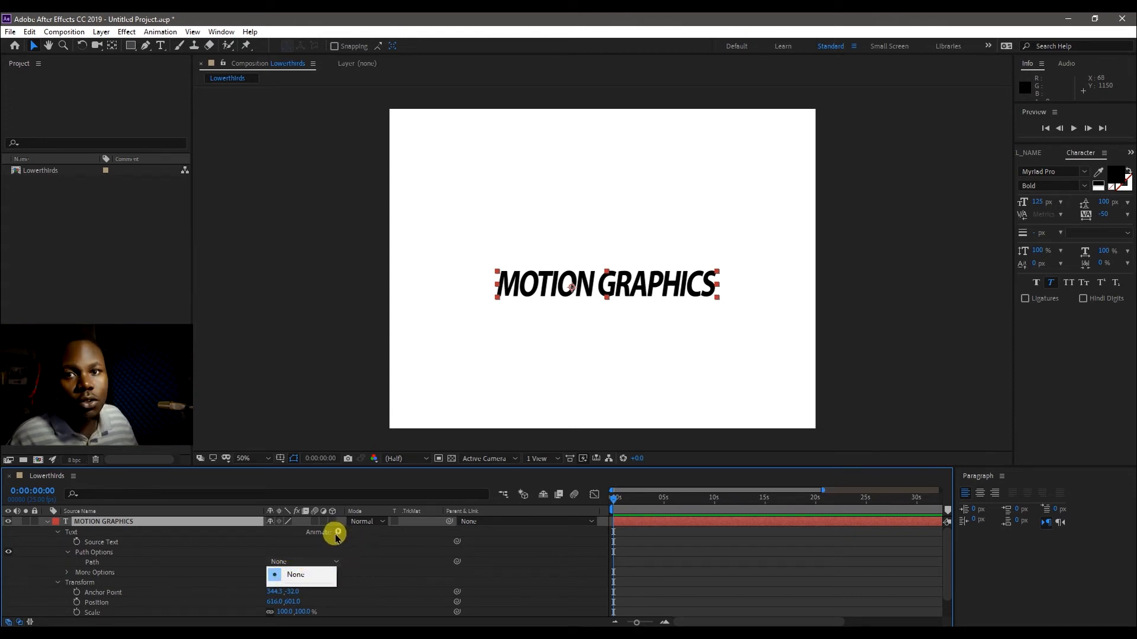
{"action": "left_click", "coordinate": [336, 533]}
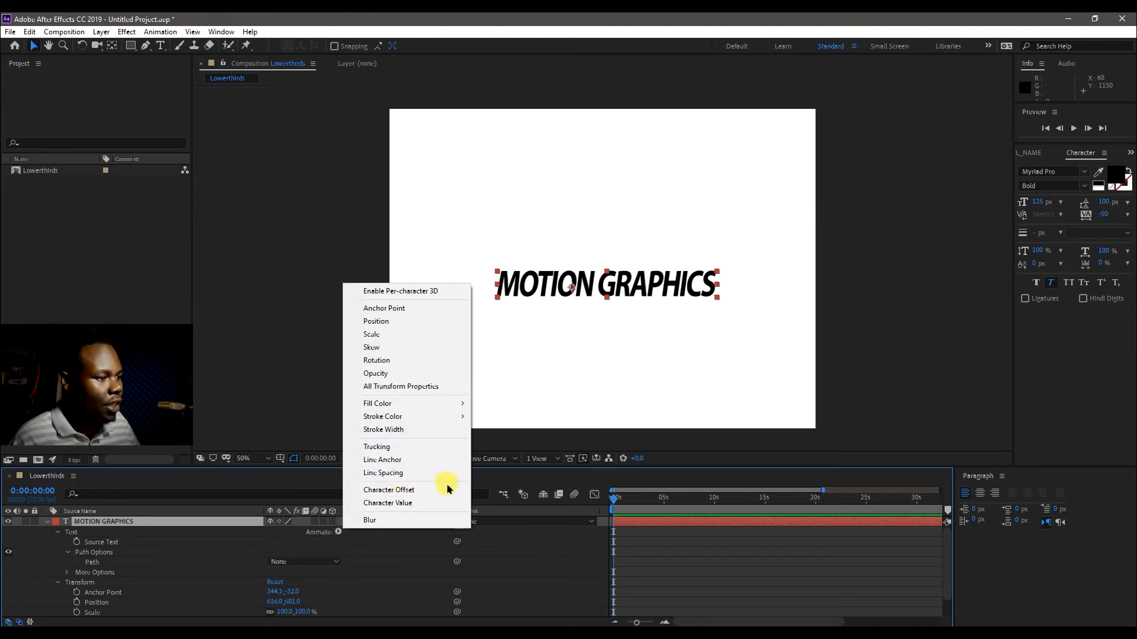
{"action": "left_click", "coordinate": [428, 490]}
{"action": "scroll", "coordinate": [365, 582], "scroll_direction": "down", "scroll_amount": 3}
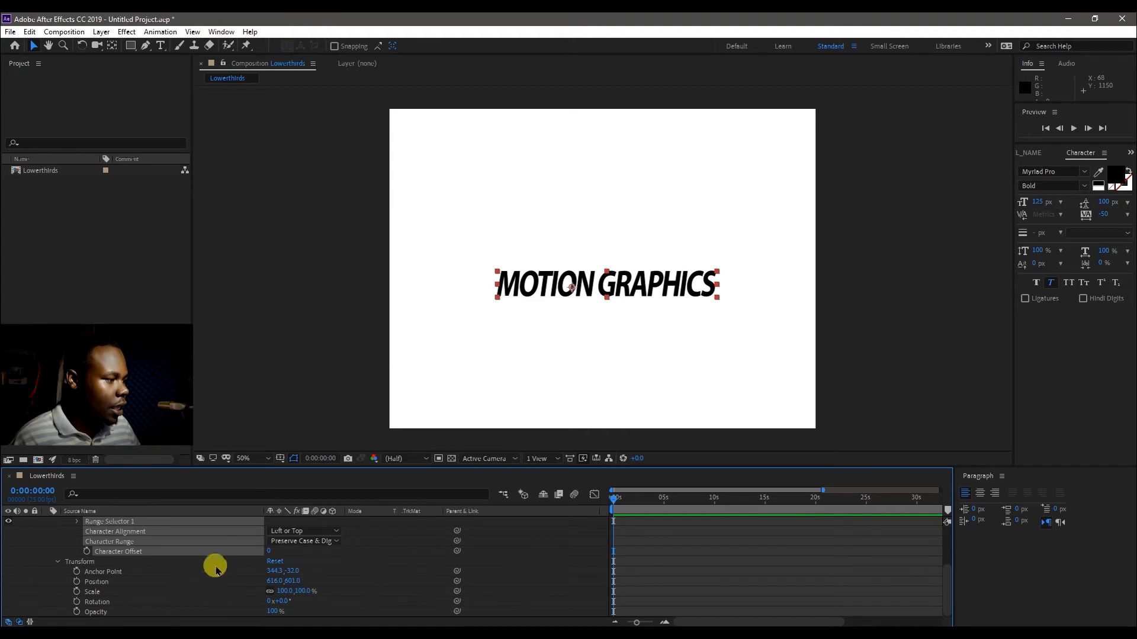
{"action": "scroll", "coordinate": [215, 563], "scroll_direction": "up", "scroll_amount": 1}
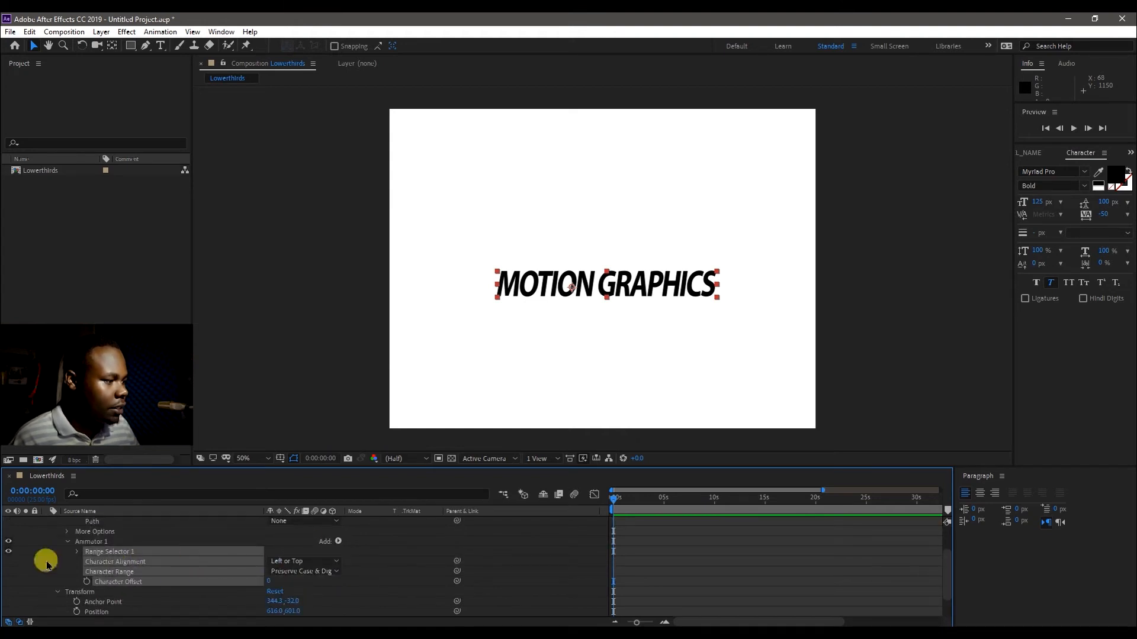
{"action": "left_click", "coordinate": [78, 553]}
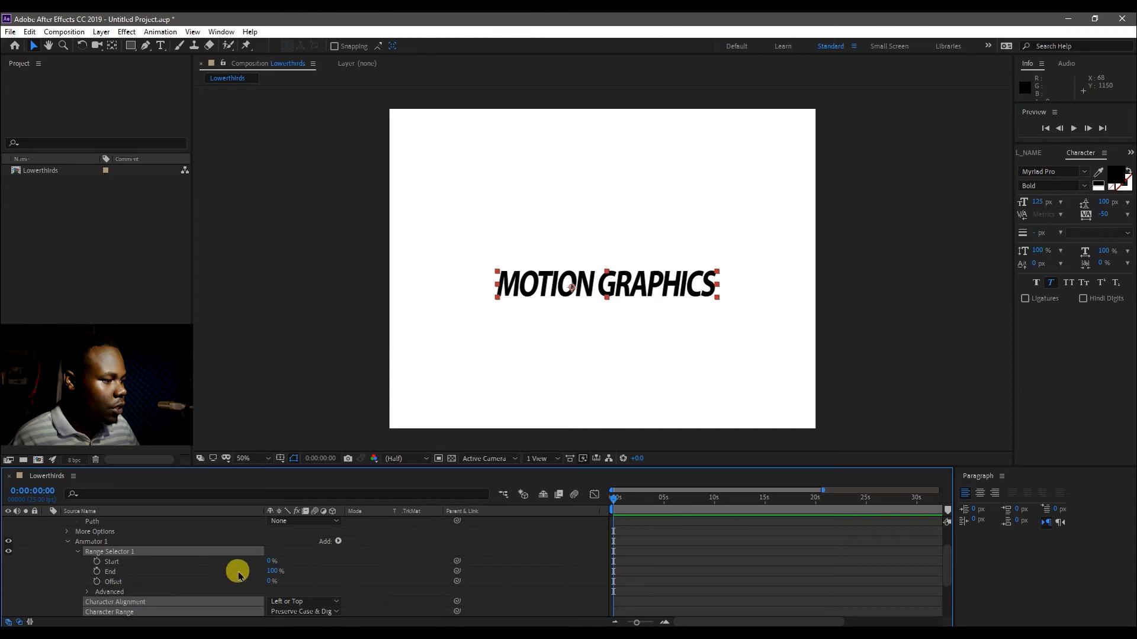
Step: Undo the Range Selector start change, the Character Offset animator and the title's last downward shift
{"action": "left_click_drag", "start_coordinate": [268, 562], "coordinate": [348, 604]}
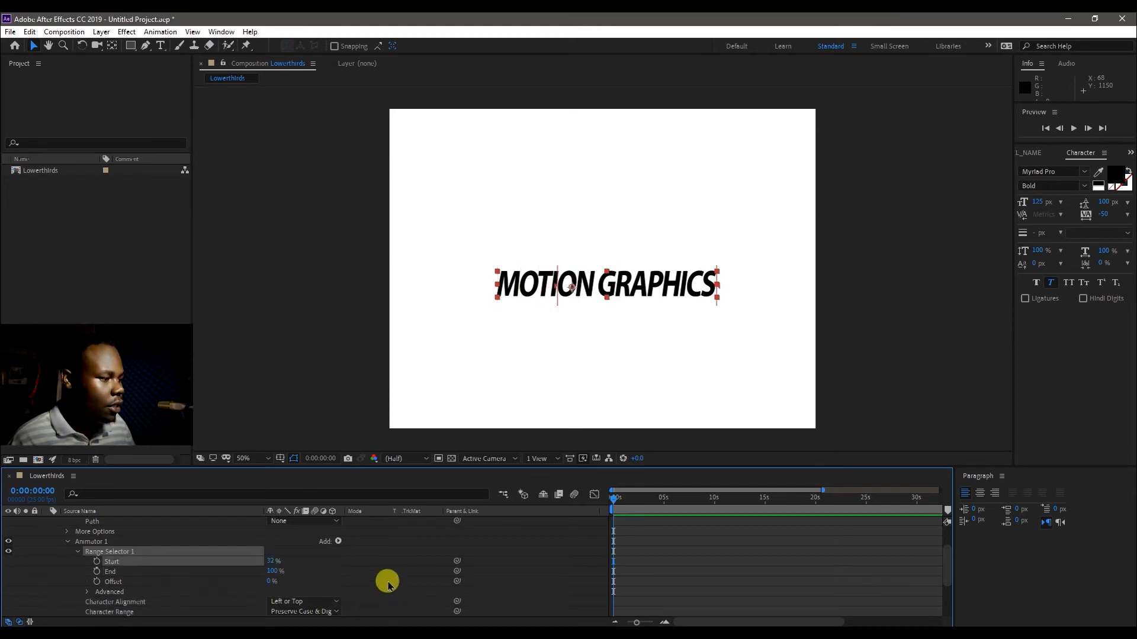
{"action": "key", "text": "ctrl+z"}
{"action": "key", "text": "ctrl+z"}
{"action": "key", "text": "ctrl+z"}
{"action": "key", "text": "ctrl+z"}
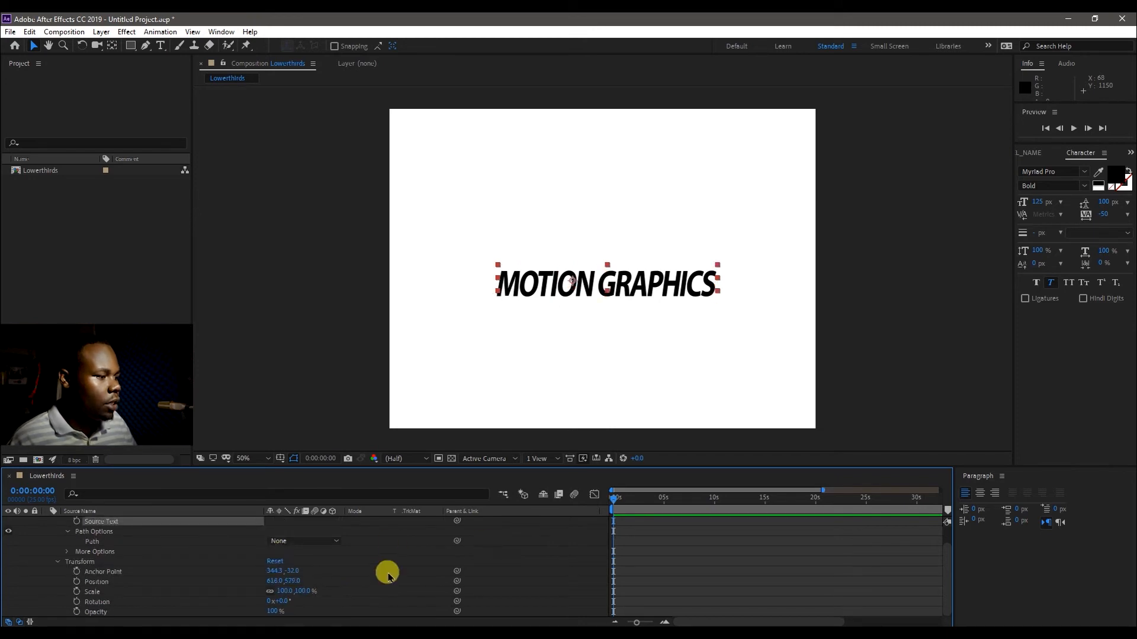
{"action": "scroll", "coordinate": [257, 583], "scroll_direction": "up", "scroll_amount": 1}
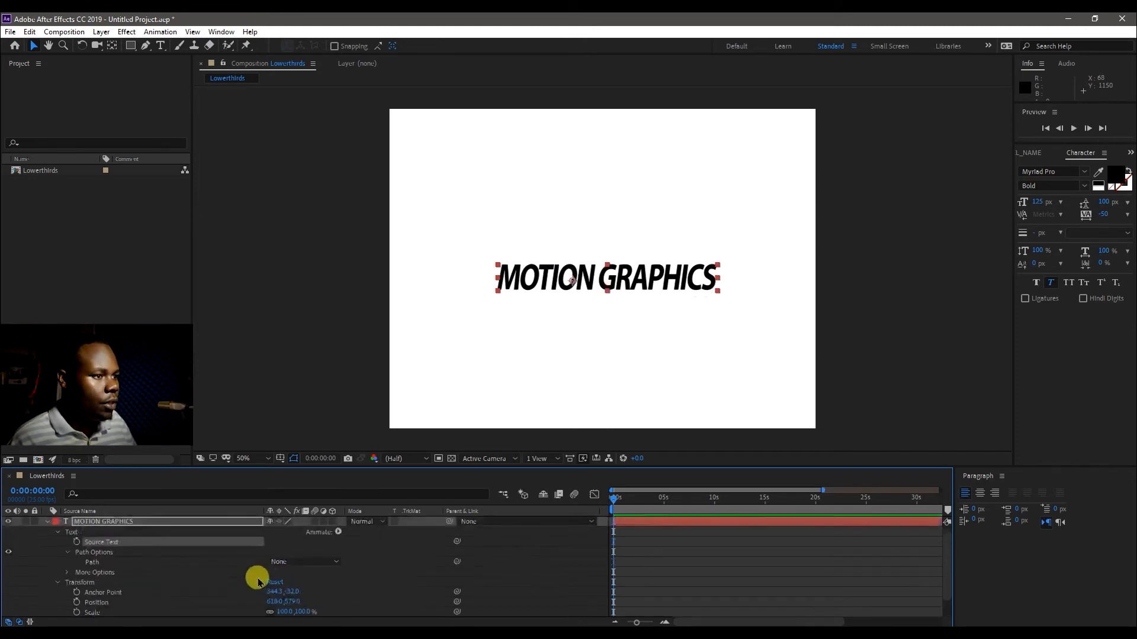
Step: Show only the title layer's transform properties and set the title's font style to Bold
{"action": "left_click", "coordinate": [47, 523]}
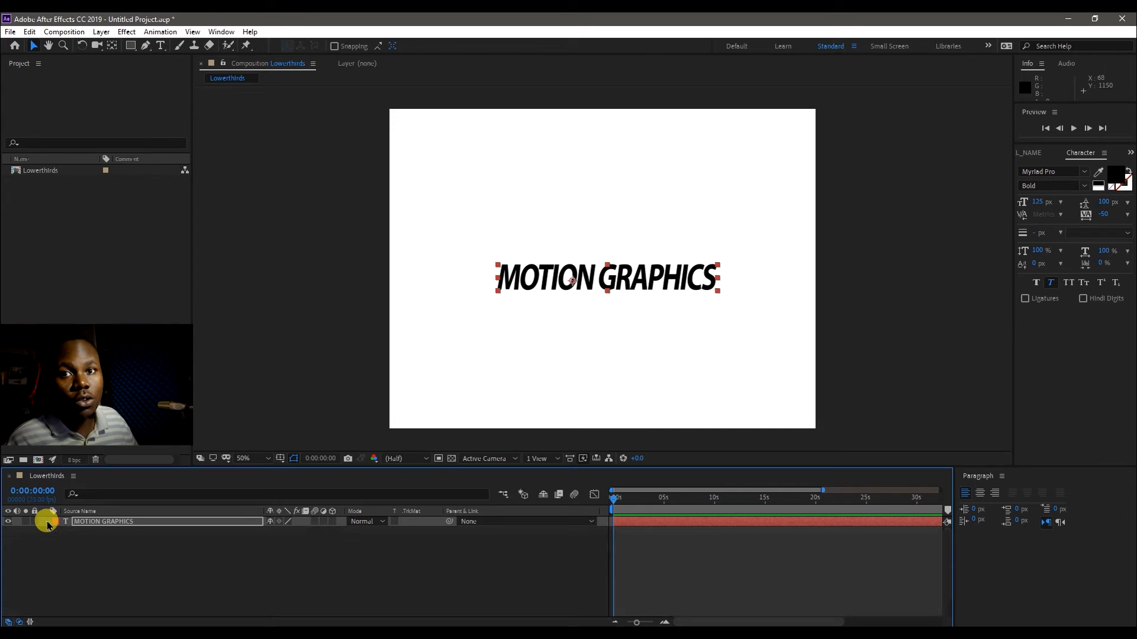
{"action": "left_click", "coordinate": [47, 523]}
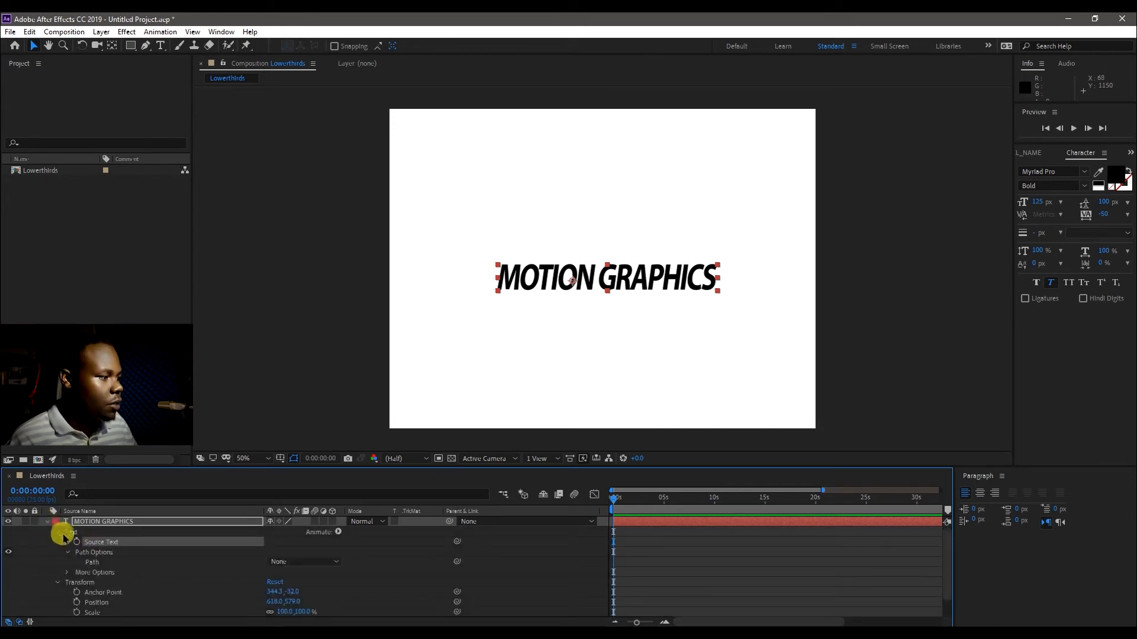
{"action": "key", "text": "ctrl+z"}
{"action": "key", "text": "ctrl+z"}
{"action": "left_click", "coordinate": [58, 534]}
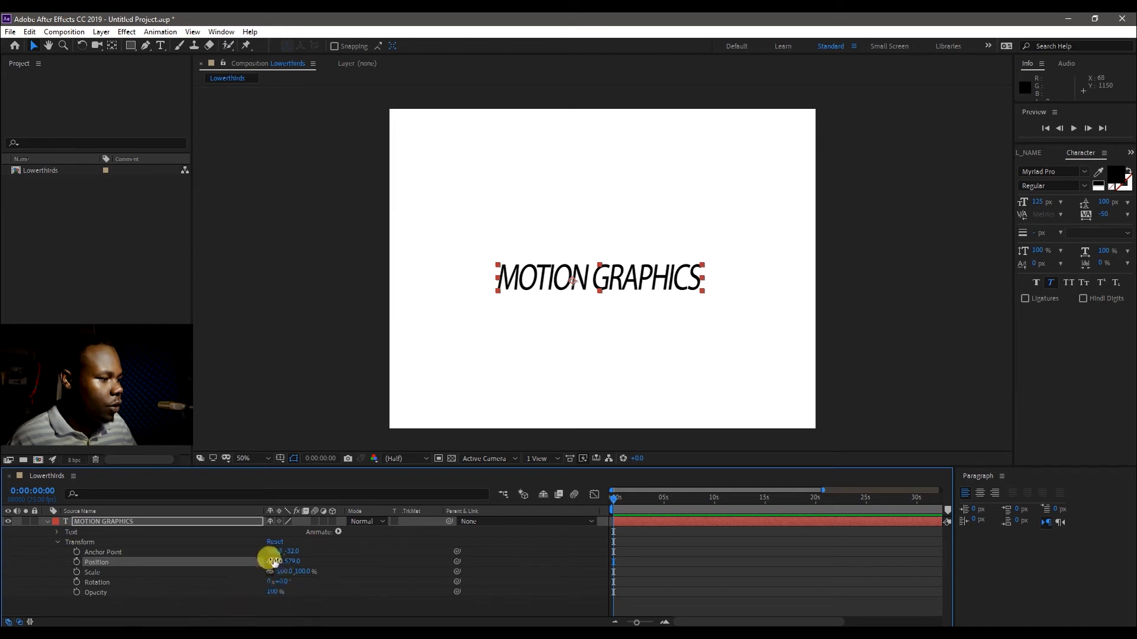
{"action": "mouse_move", "coordinate": [276, 554]}
{"action": "left_mouse_down"}
{"action": "mouse_move", "coordinate": [288, 545]}
{"action": "mouse_move", "coordinate": [273, 552]}
{"action": "left_mouse_up"}
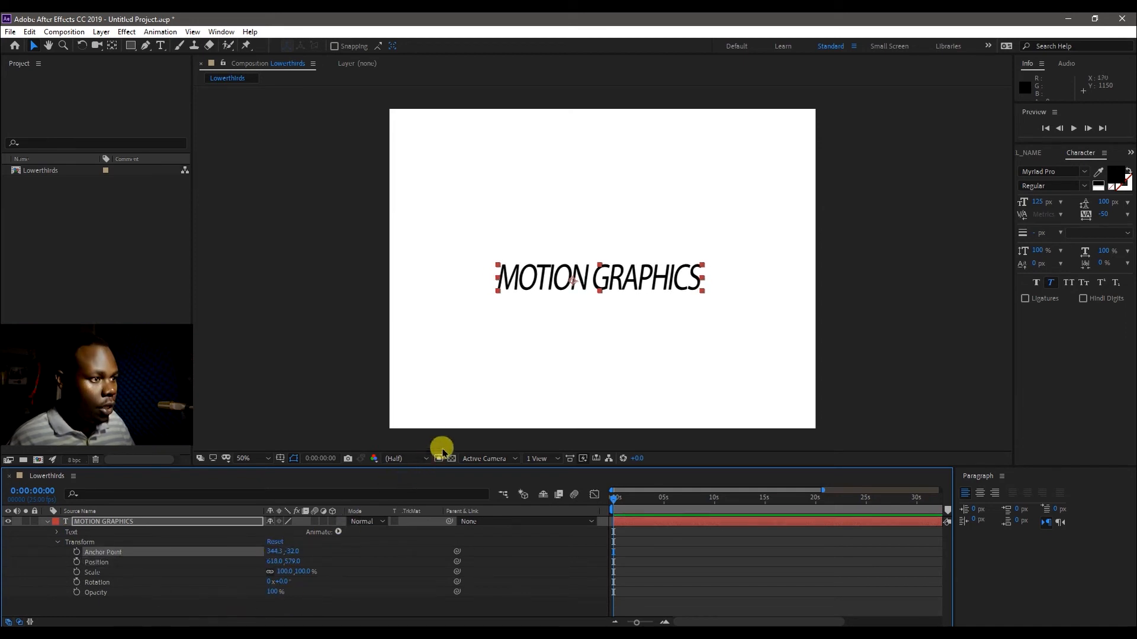
{"action": "left_click", "coordinate": [1086, 188]}
{"action": "left_click", "coordinate": [1050, 298]}
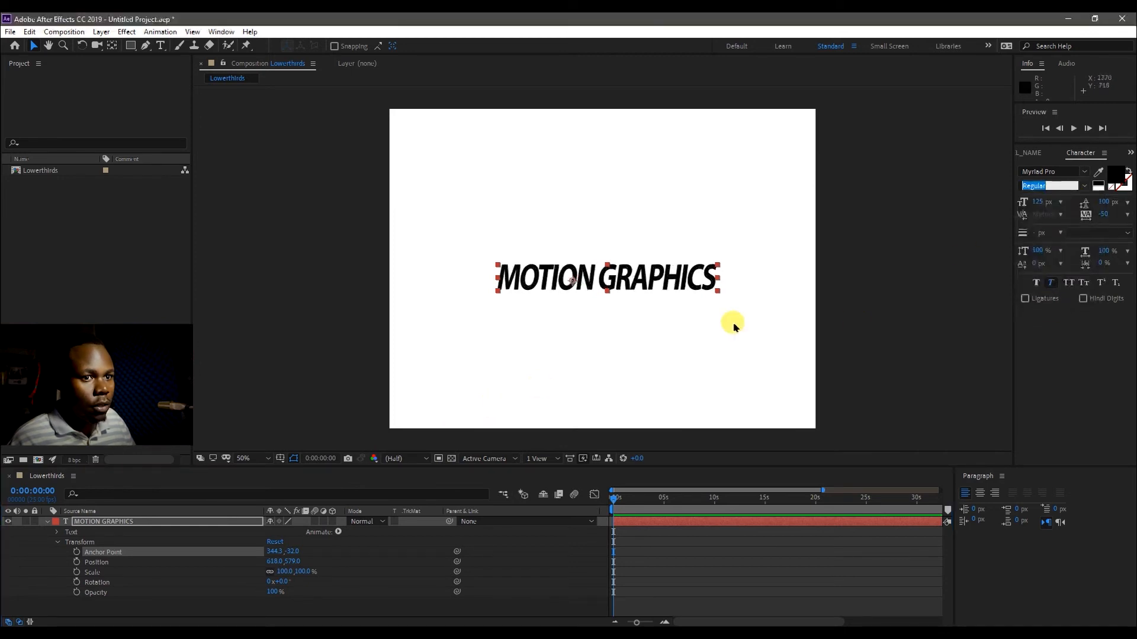
{"action": "left_click", "coordinate": [646, 266]}
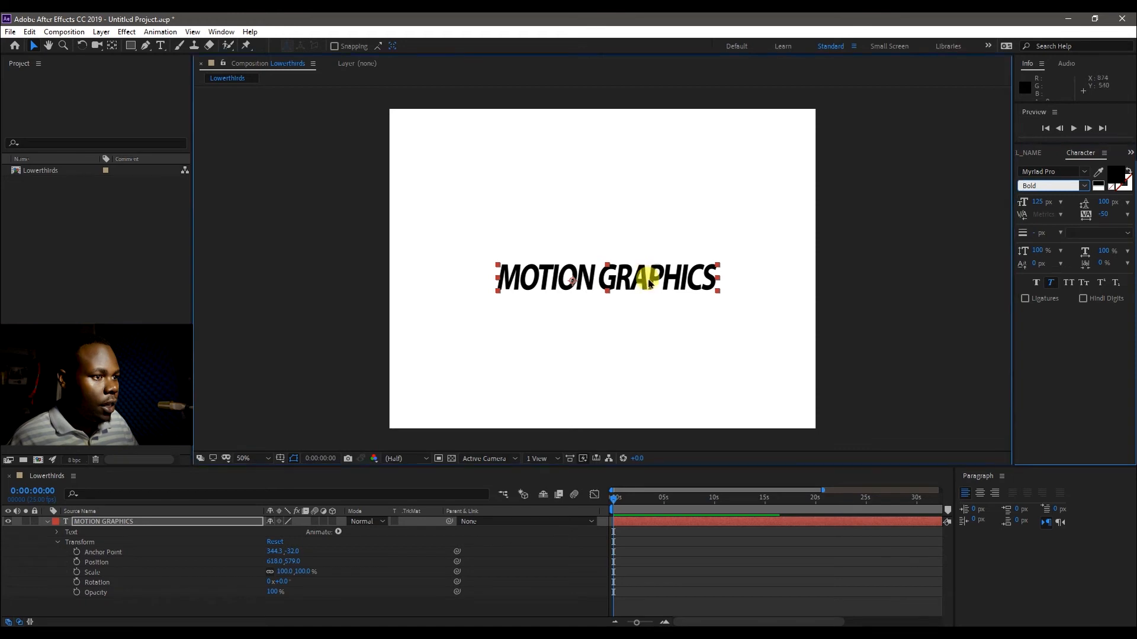
Step: Set the title's anchor point to 344.3, -108.0 and enable keyframing at 0:00:00:00 for all five transform properties
{"action": "left_click_drag", "start_coordinate": [295, 549], "coordinate": [253, 553]}
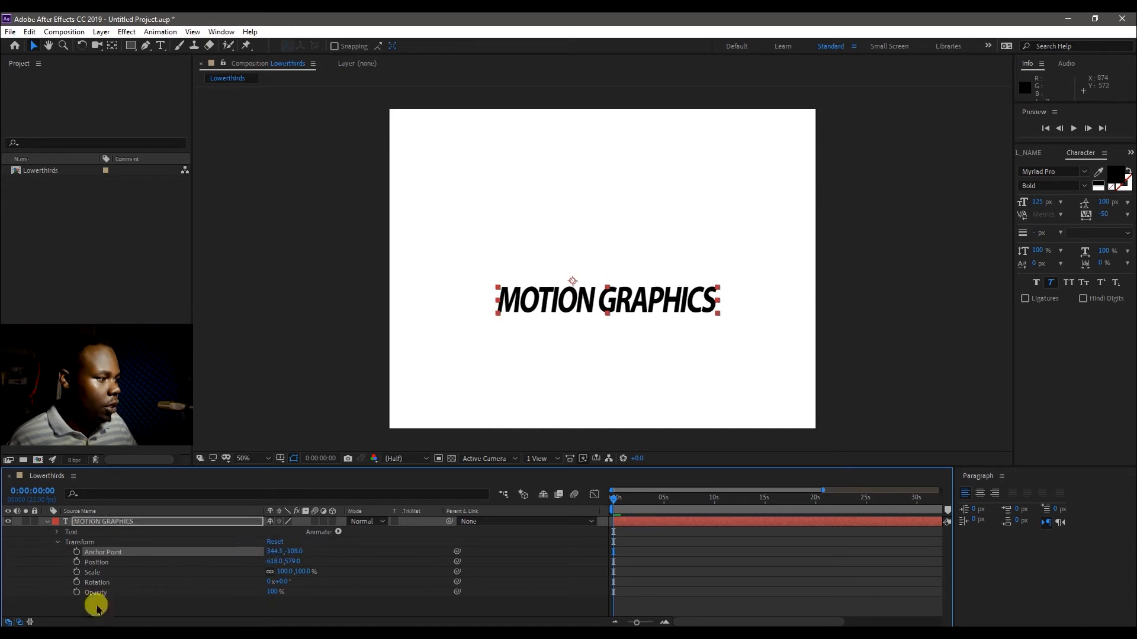
{"action": "left_click", "coordinate": [76, 592]}
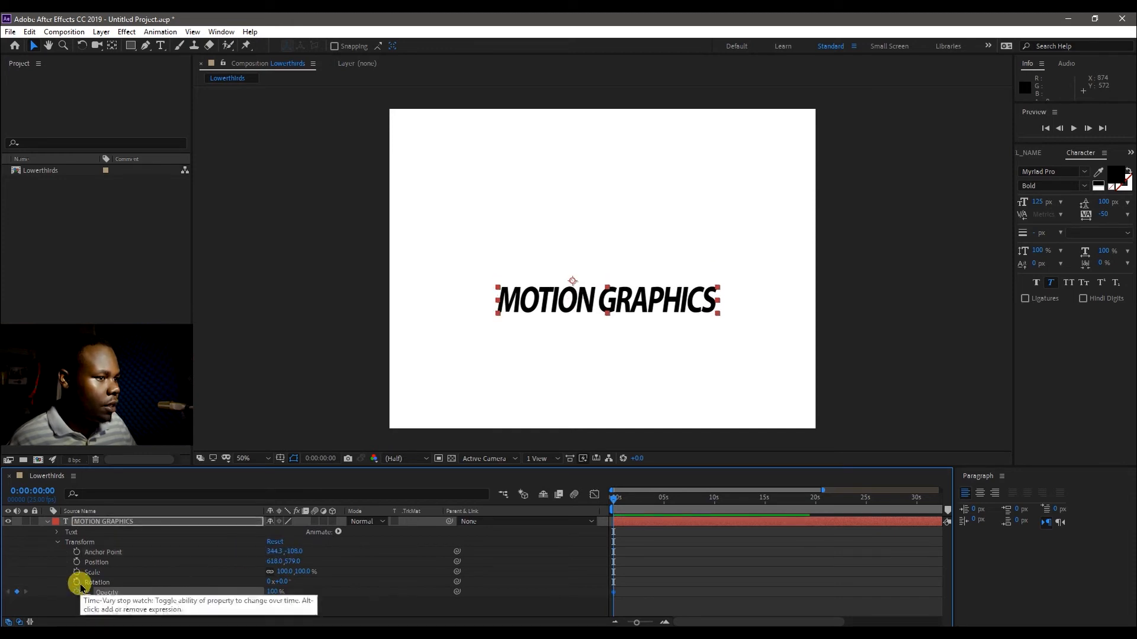
{"action": "left_click", "coordinate": [77, 582]}
{"action": "left_click", "coordinate": [78, 572]}
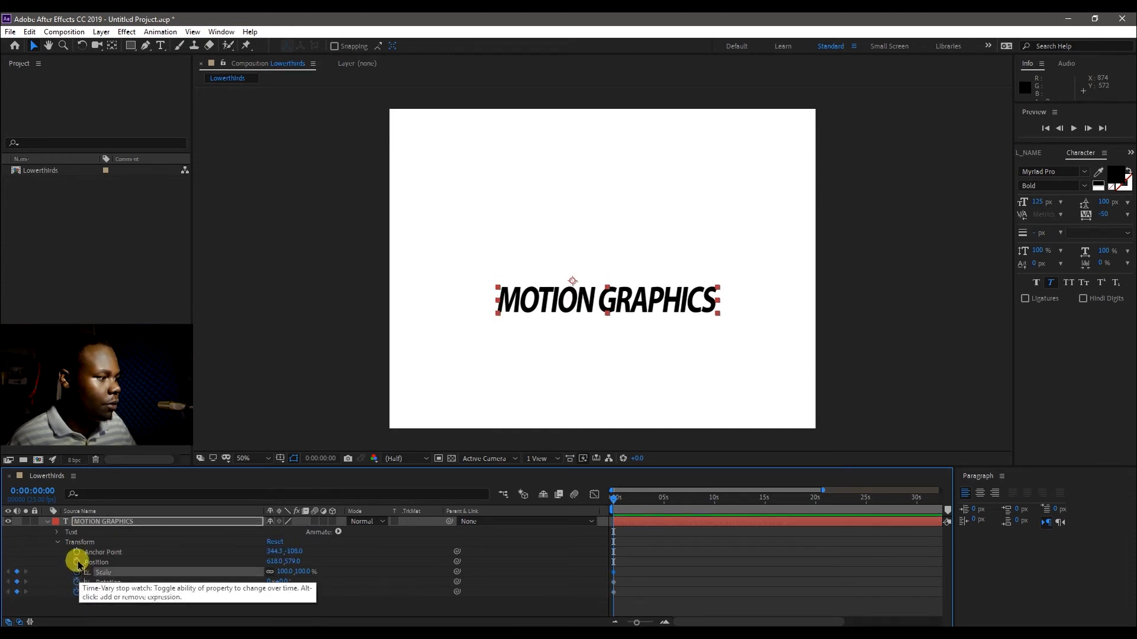
{"action": "left_click", "coordinate": [77, 562]}
{"action": "left_click", "coordinate": [77, 552]}
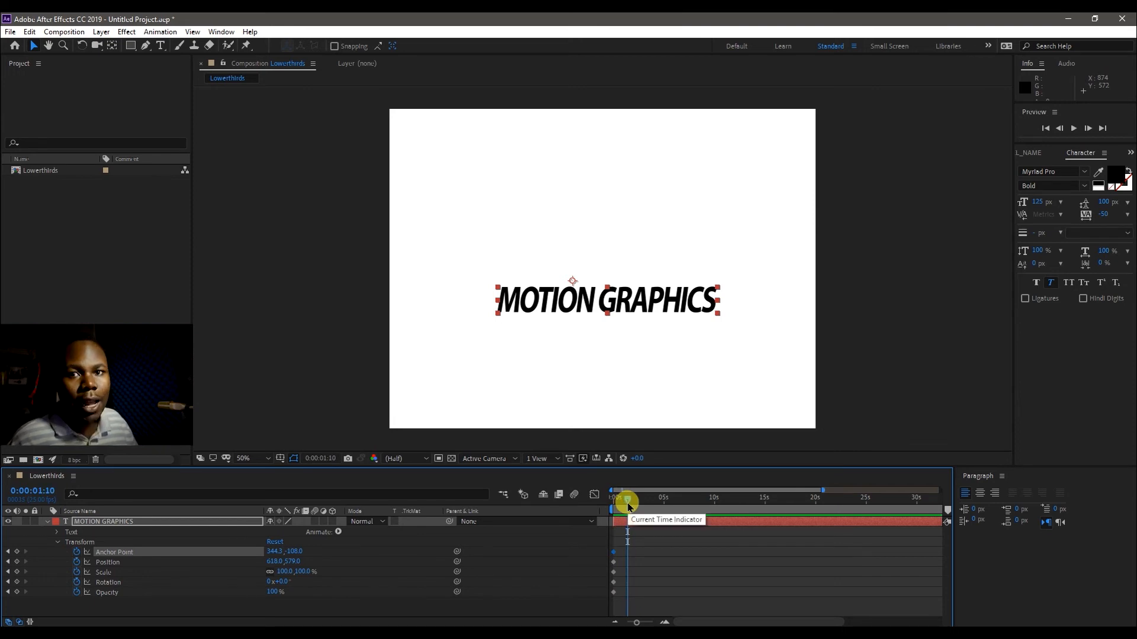
Step: Try keyframing the title's opacity to 0% at 0:00:01:10 and preview the fade-out
{"action": "key", "text": "ctrl+Right"}
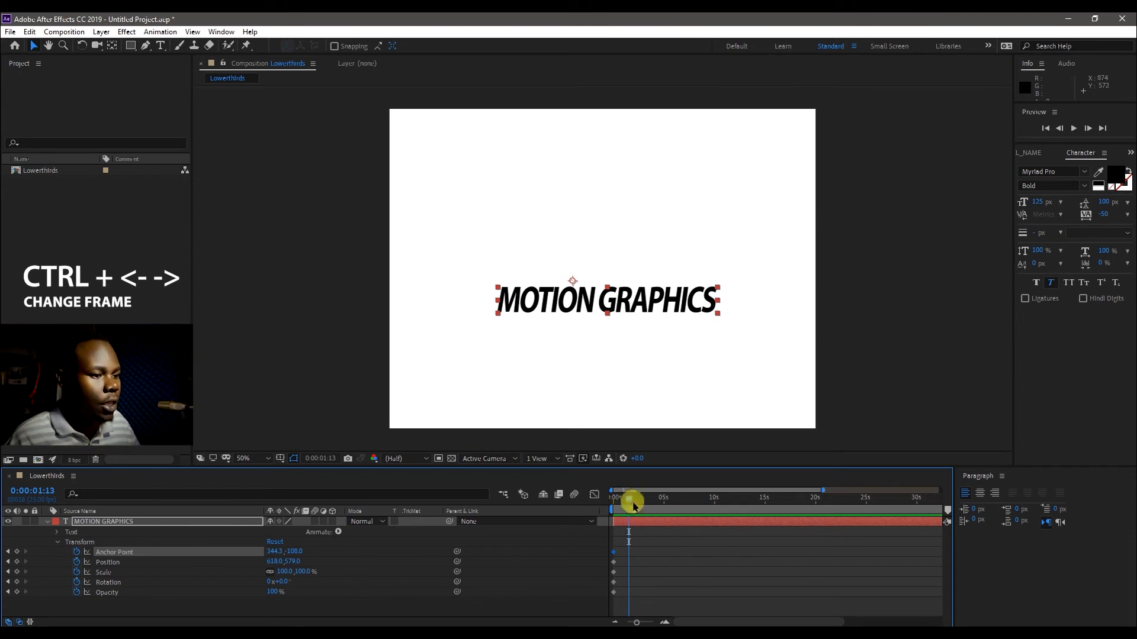
{"action": "left_click_drag", "start_coordinate": [629, 502], "coordinate": [631, 503]}
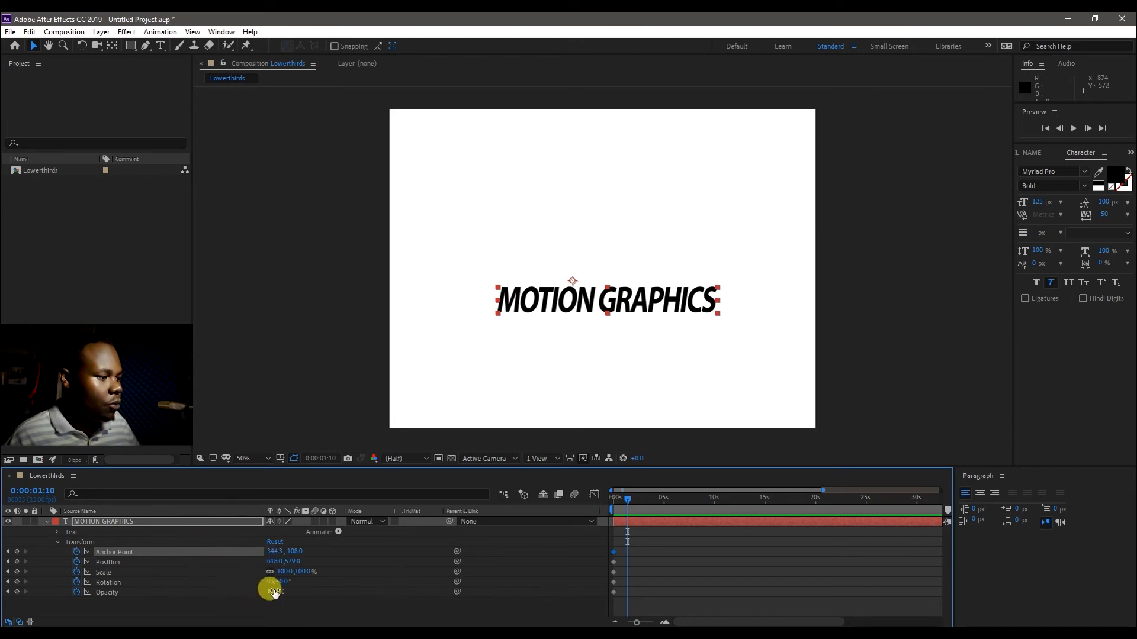
{"action": "left_click_drag", "start_coordinate": [271, 590], "coordinate": [195, 593]}
{"action": "left_click_drag", "start_coordinate": [624, 496], "coordinate": [613, 497]}
{"action": "key", "text": "space"}
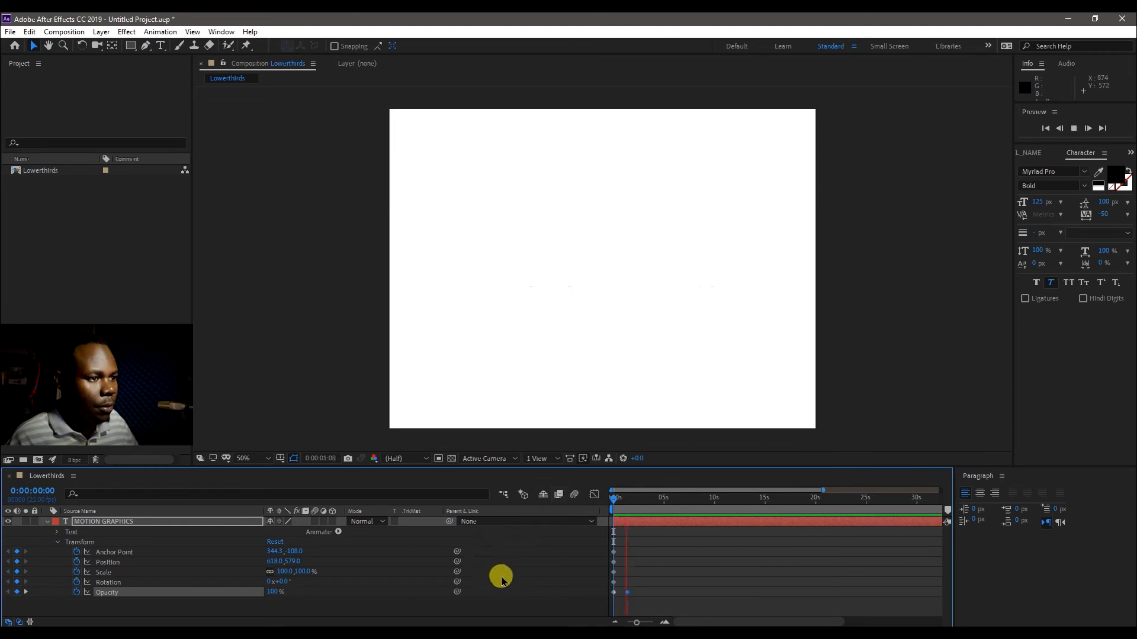
{"action": "key", "text": "space"}
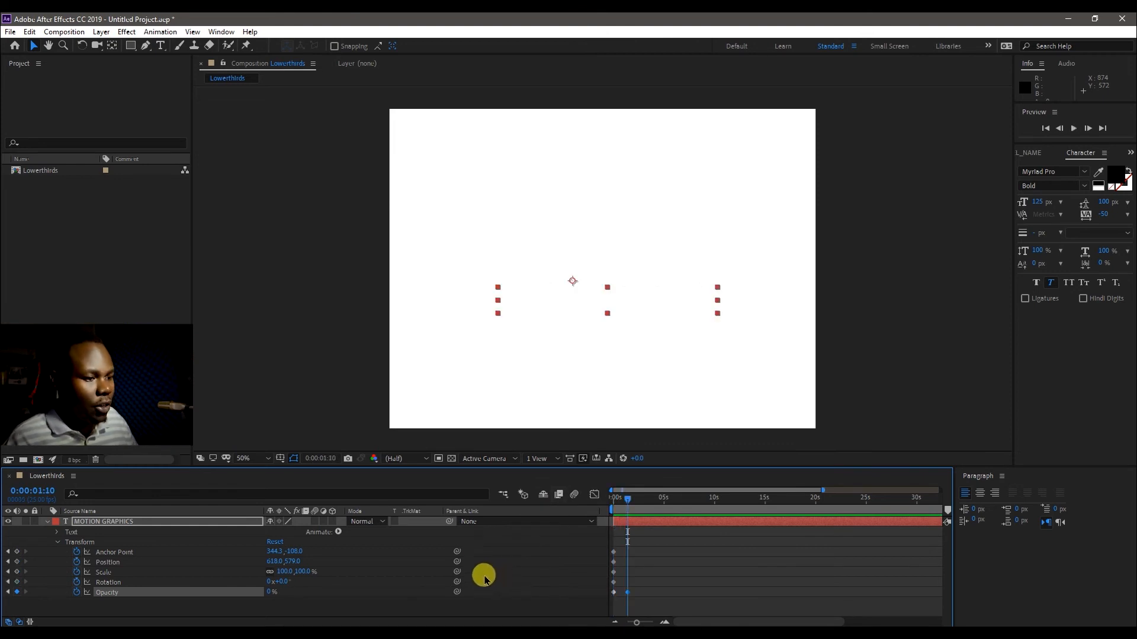
{"action": "key", "text": "ctrl+z"}
Step: Keyframe opacity from 0% at 0:00:00:00 to 100% at 0:00:01:20, with the anchor point at 344.3, 64.0 there, and preview
{"action": "left_click_drag", "start_coordinate": [627, 498], "coordinate": [600, 510]}
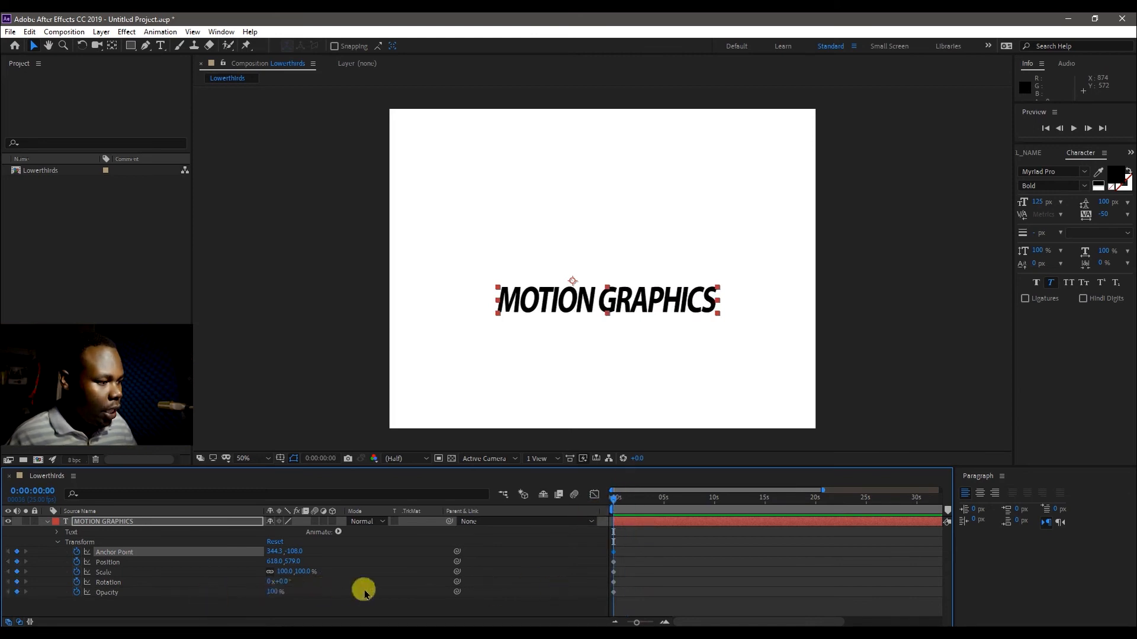
{"action": "left_click_drag", "start_coordinate": [267, 594], "coordinate": [35, 579]}
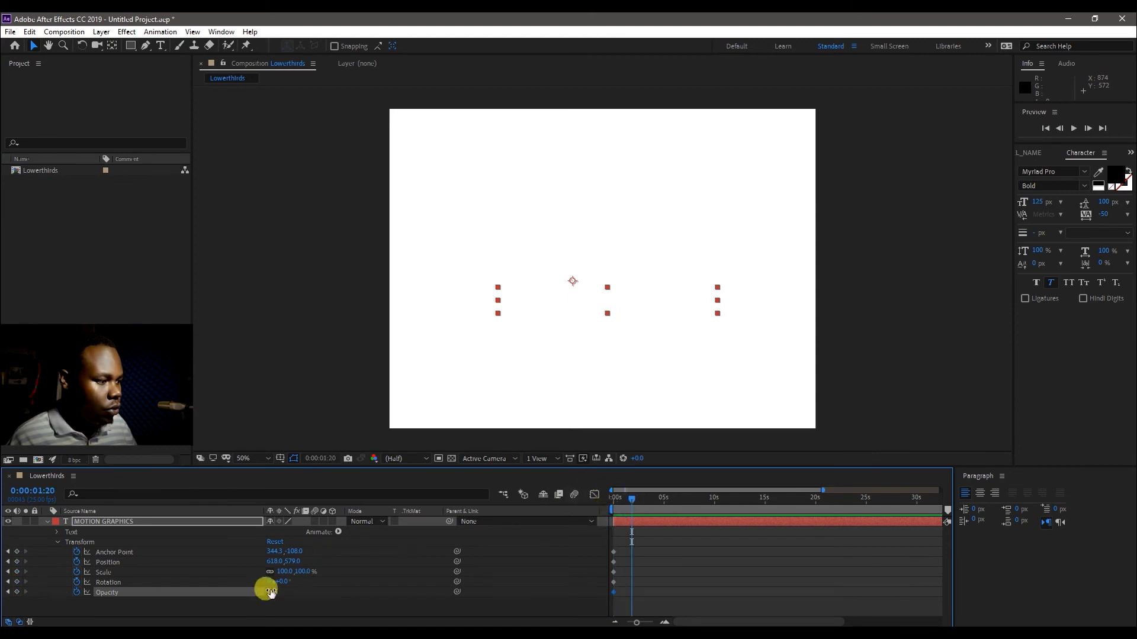
{"action": "left_click_drag", "start_coordinate": [269, 589], "coordinate": [403, 547]}
{"action": "left_click_drag", "start_coordinate": [631, 500], "coordinate": [589, 505]}
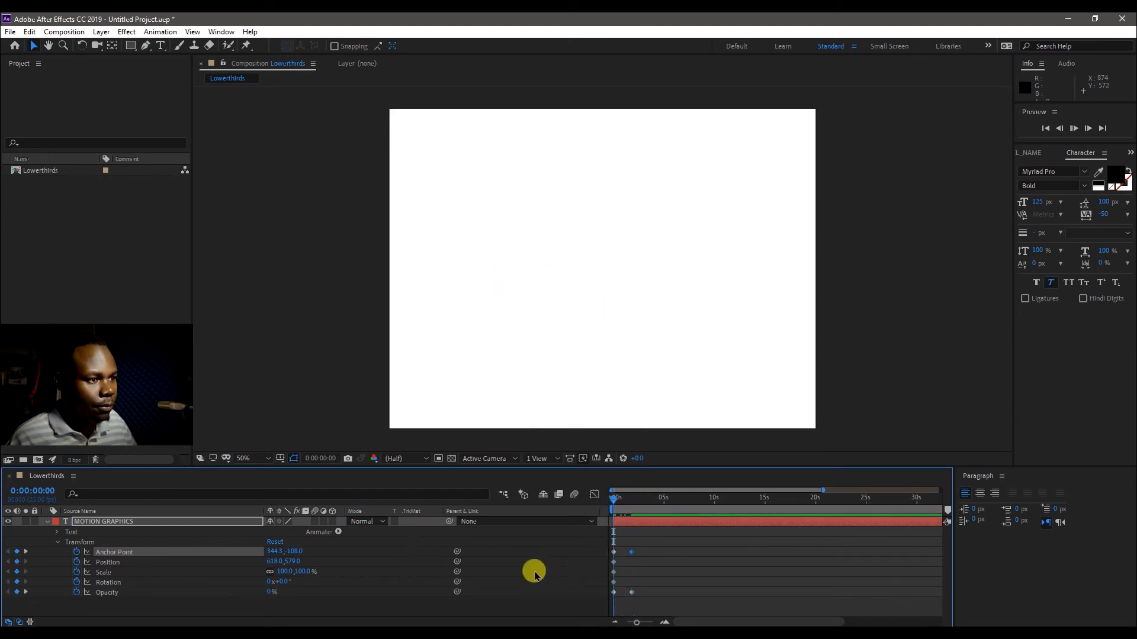
{"action": "key", "text": "space"}
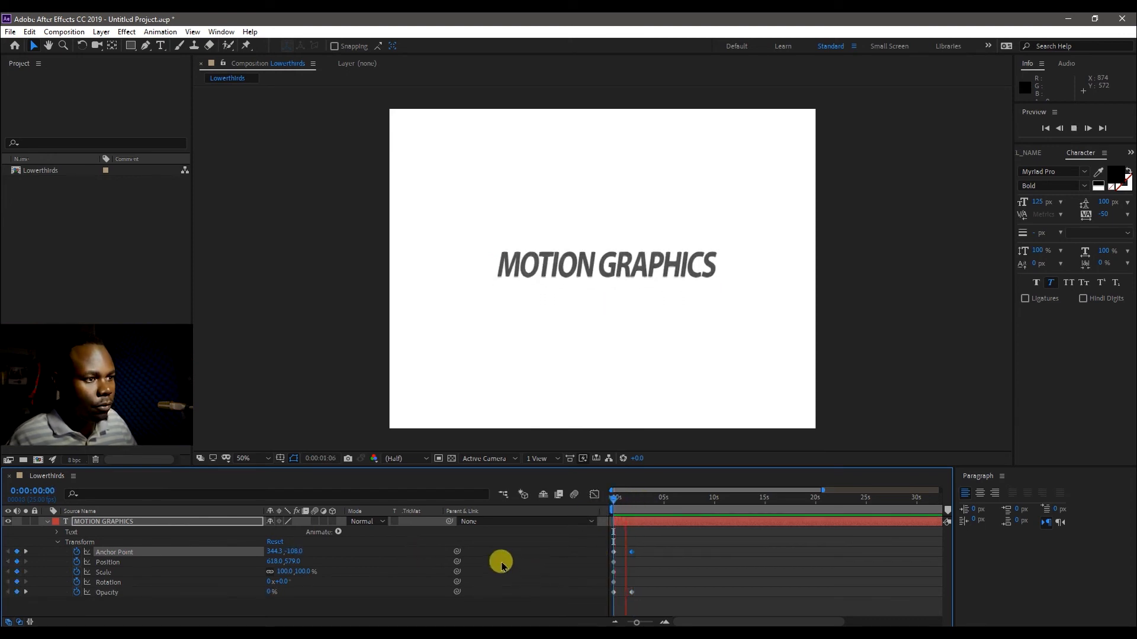
{"action": "key", "text": "space"}
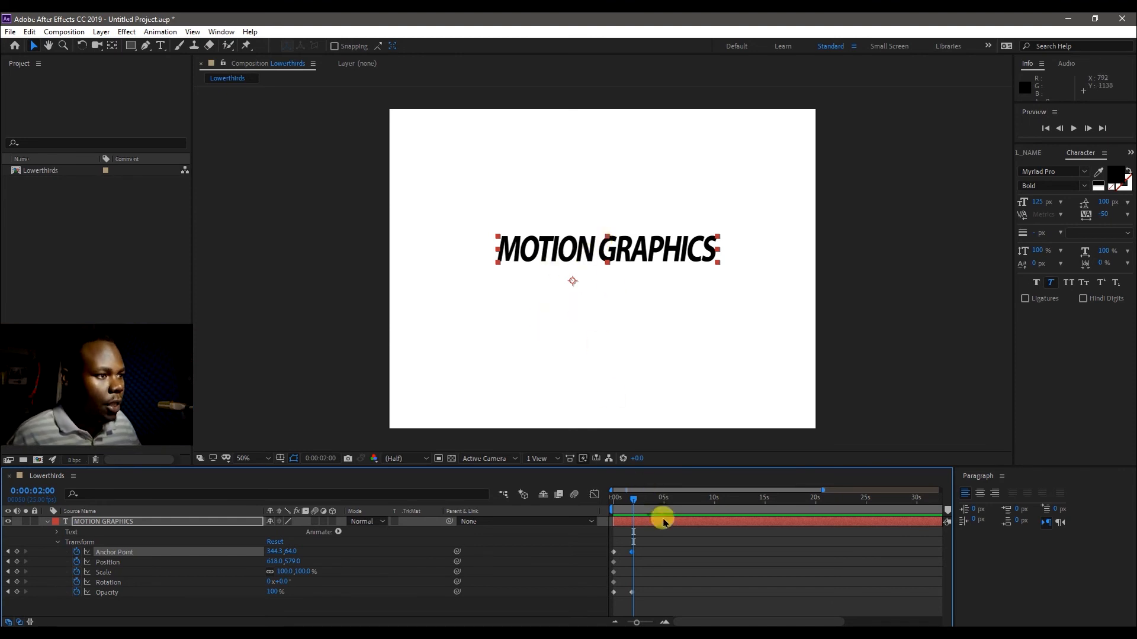
Step: Move the ending anchor point and opacity keyframes slightly earlier to speed up the title's entrance, previewing the motion
{"action": "left_click_drag", "start_coordinate": [633, 503], "coordinate": [620, 501]}
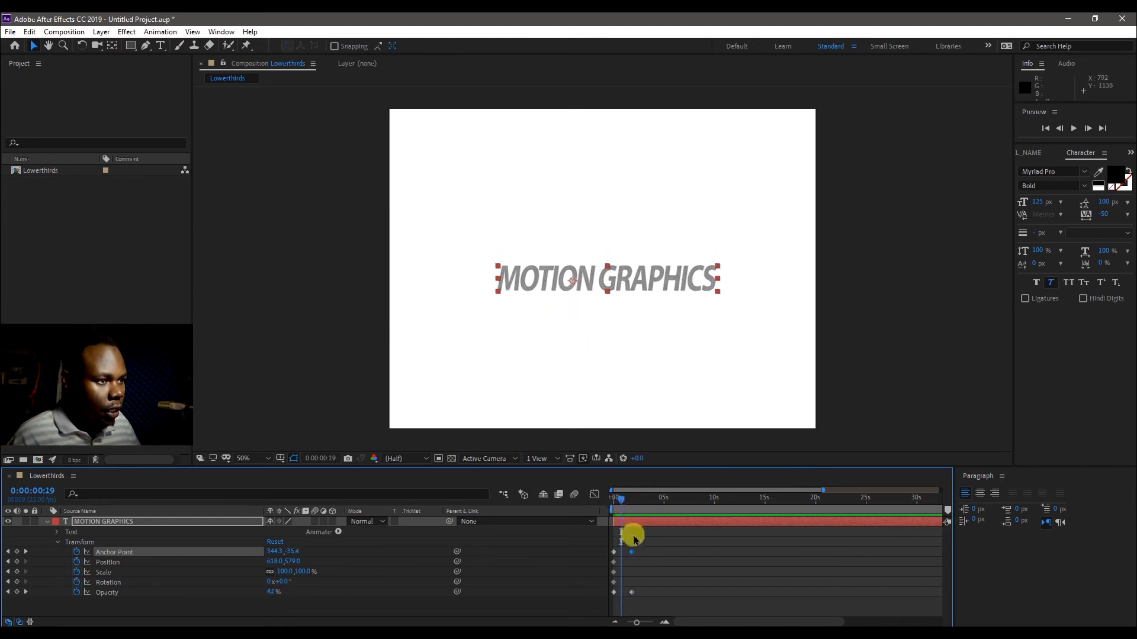
{"action": "left_click_drag", "start_coordinate": [633, 552], "coordinate": [626, 551]}
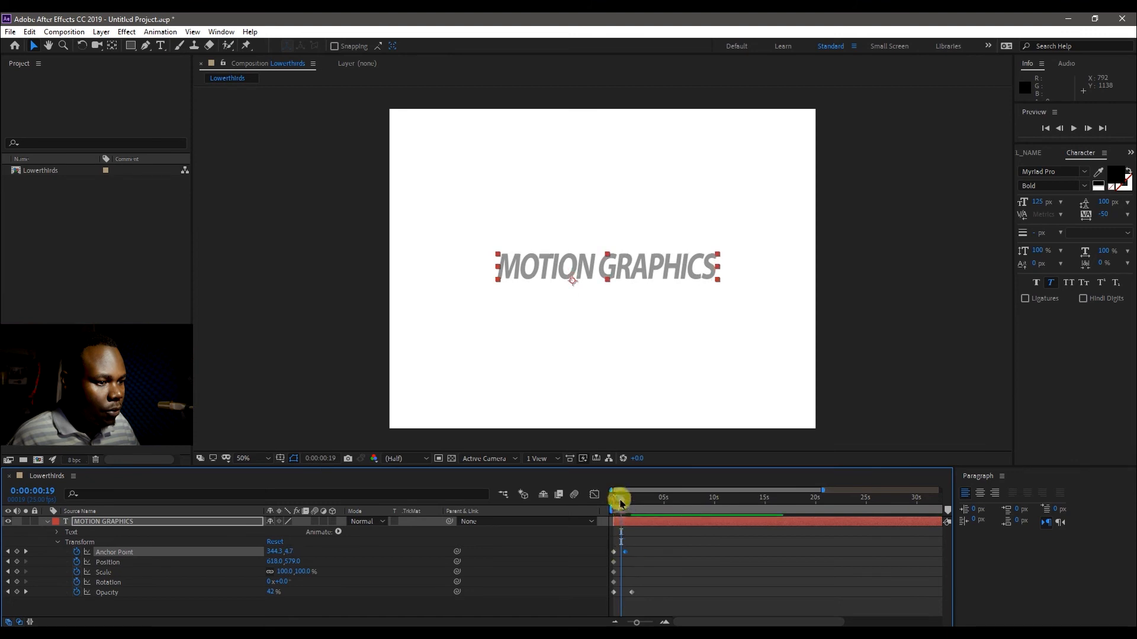
{"action": "left_click_drag", "start_coordinate": [619, 501], "coordinate": [608, 505]}
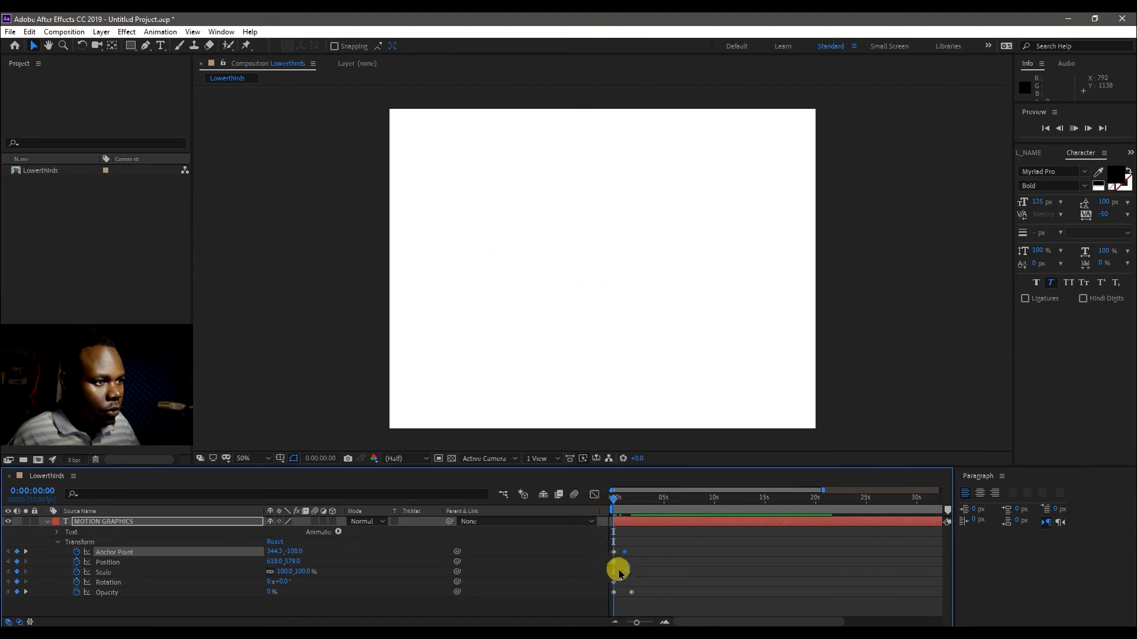
{"action": "key", "text": "space"}
{"action": "key", "text": "space"}
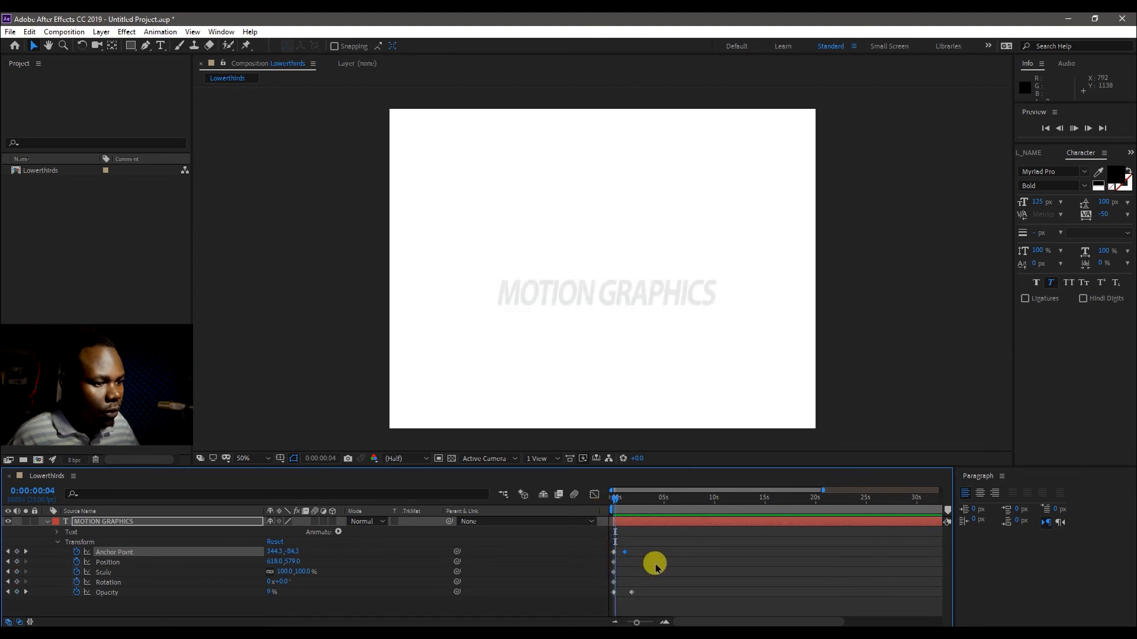
{"action": "key", "text": "space"}
{"action": "left_click", "coordinate": [630, 592]}
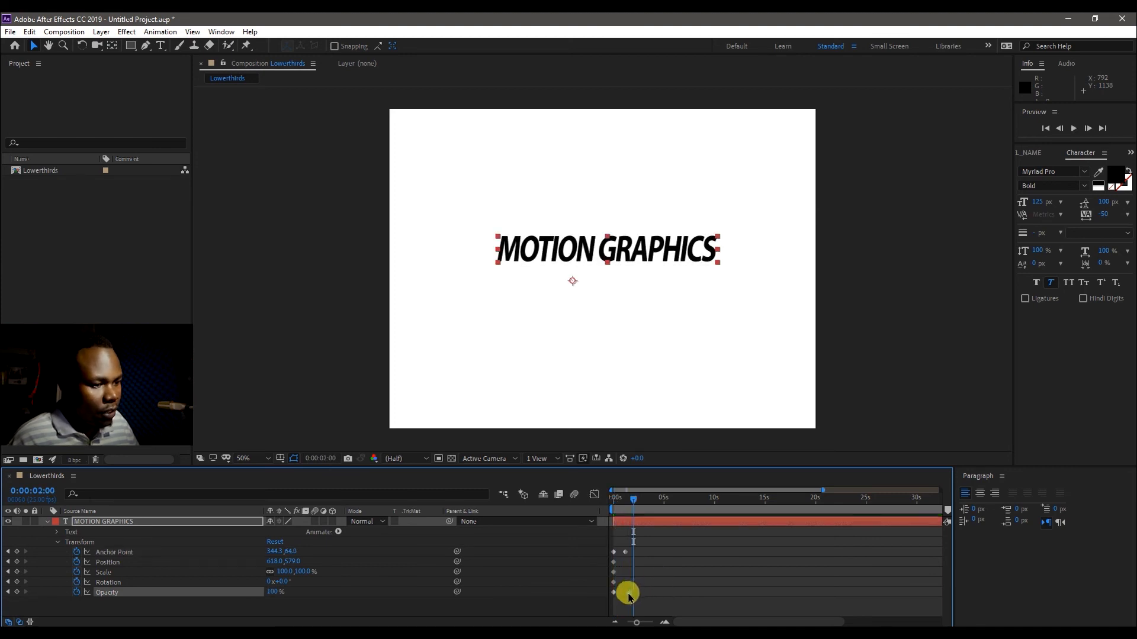
Step: Apply Easy Ease to all of the title's transform keyframes and preview the animation from the start
{"action": "left_click_drag", "start_coordinate": [650, 539], "coordinate": [609, 599]}
{"action": "right_click", "coordinate": [630, 595]}
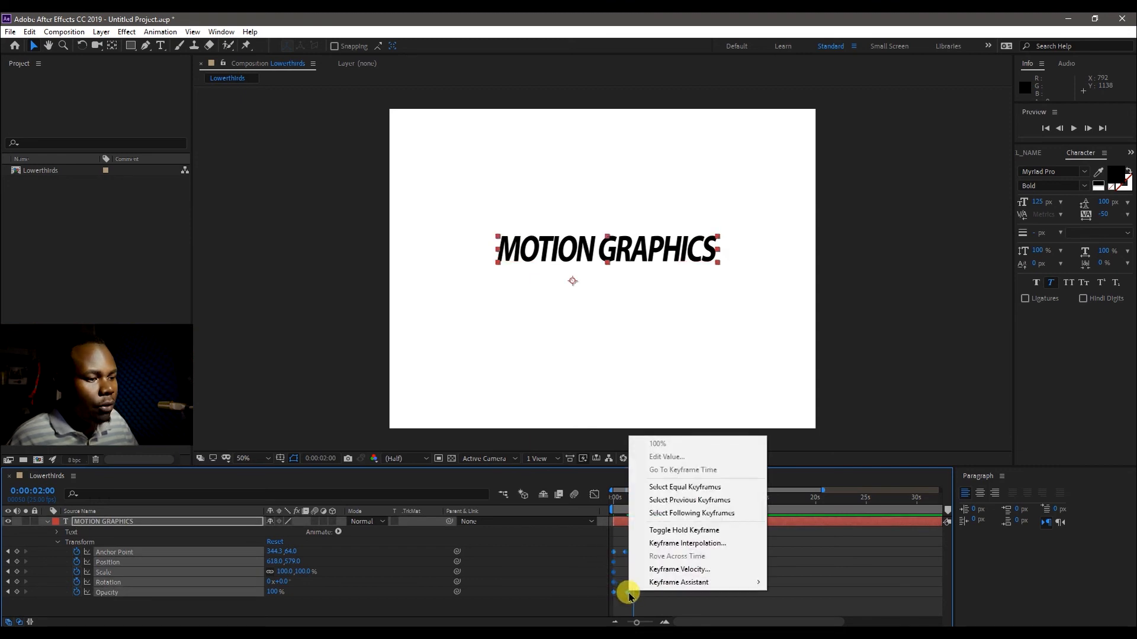
{"action": "mouse_move", "coordinate": [703, 583]}
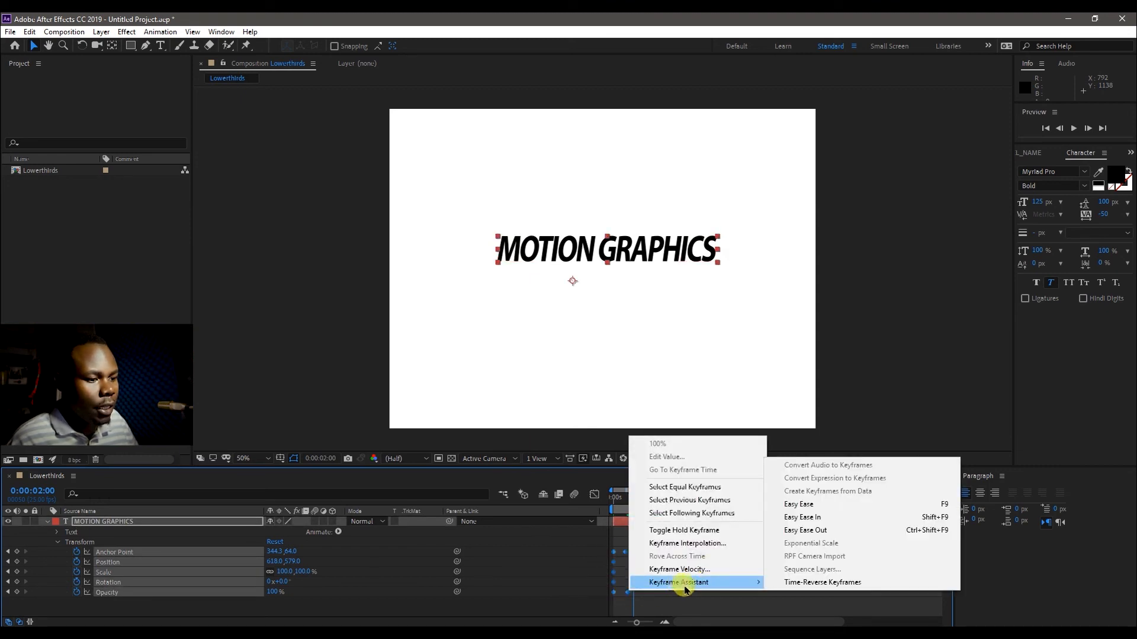
{"action": "left_click", "coordinate": [827, 511]}
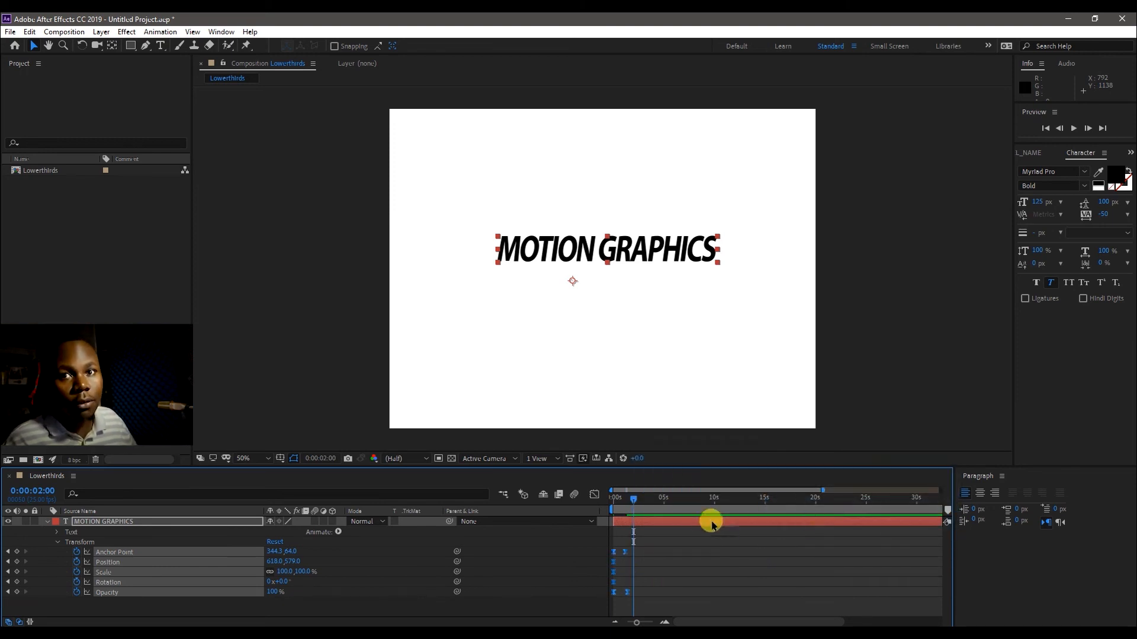
{"action": "left_click_drag", "start_coordinate": [639, 504], "coordinate": [592, 508]}
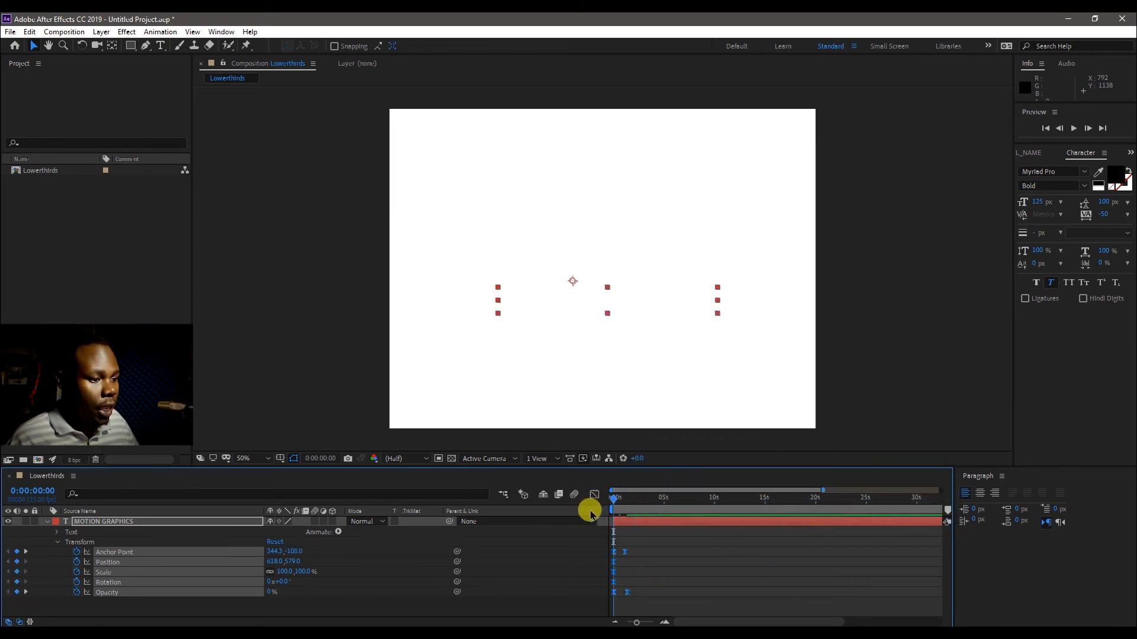
{"action": "key", "text": "space"}
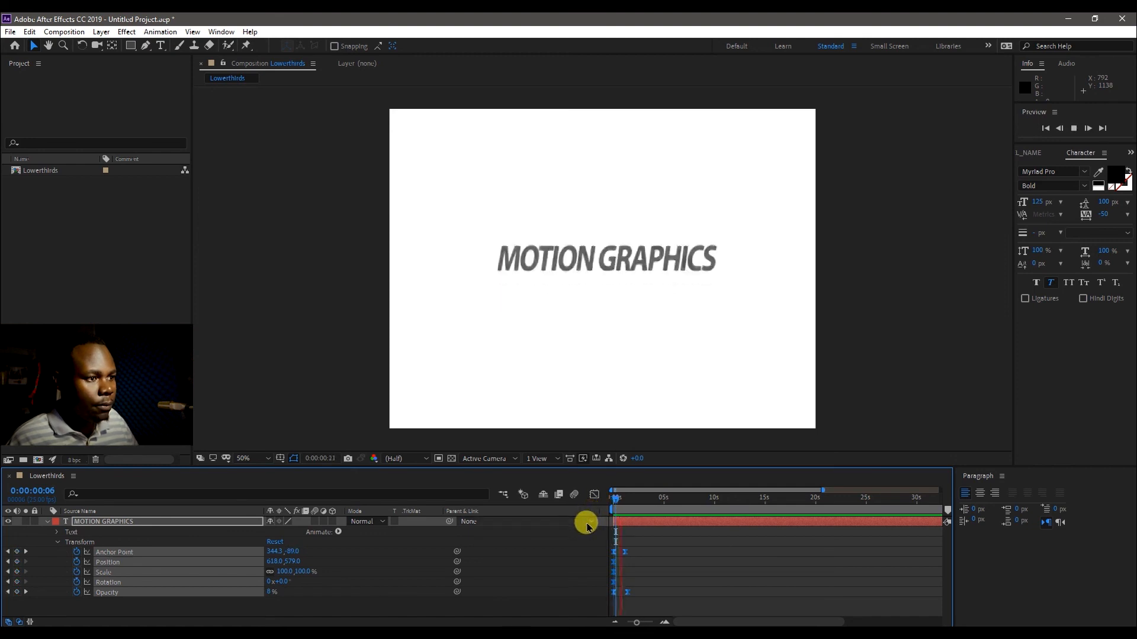
{"action": "key", "text": "space"}
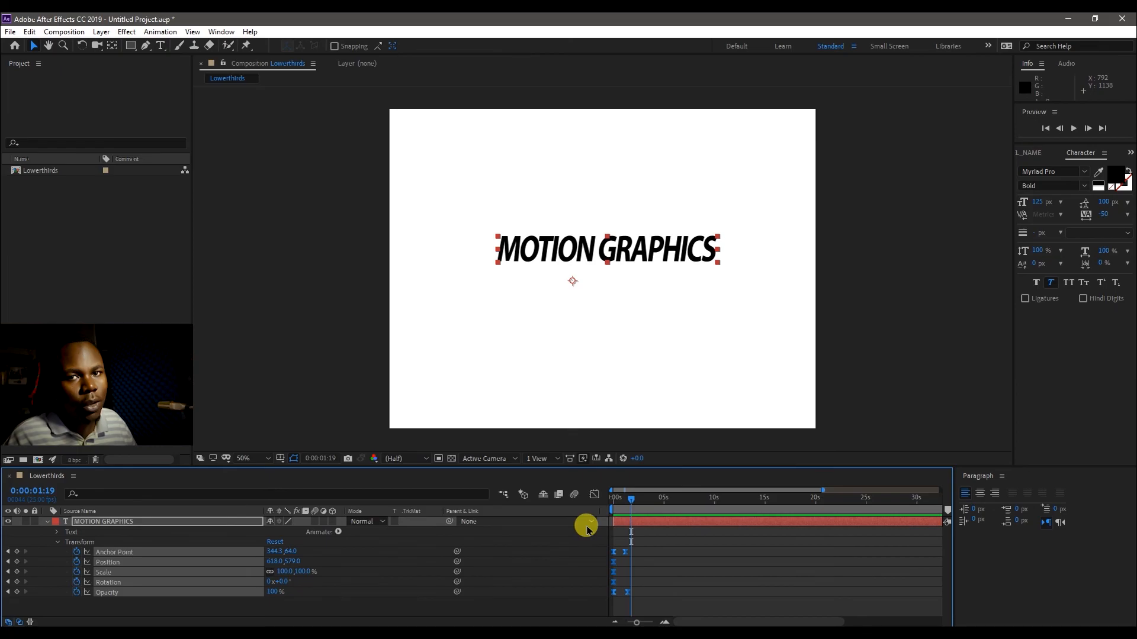